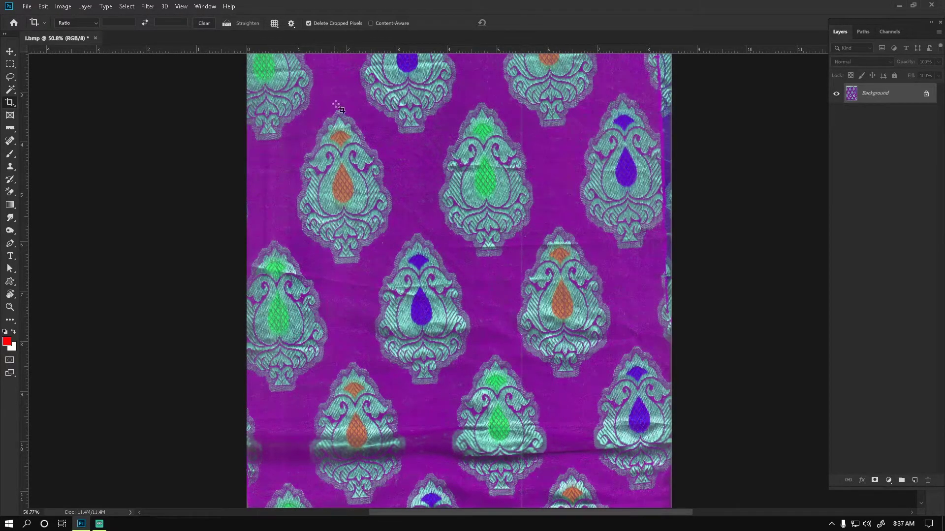
- Switch to the Perspective Crop Tool from the Crop tool flyout
{"action": "right_click", "coordinate": [10, 106]}
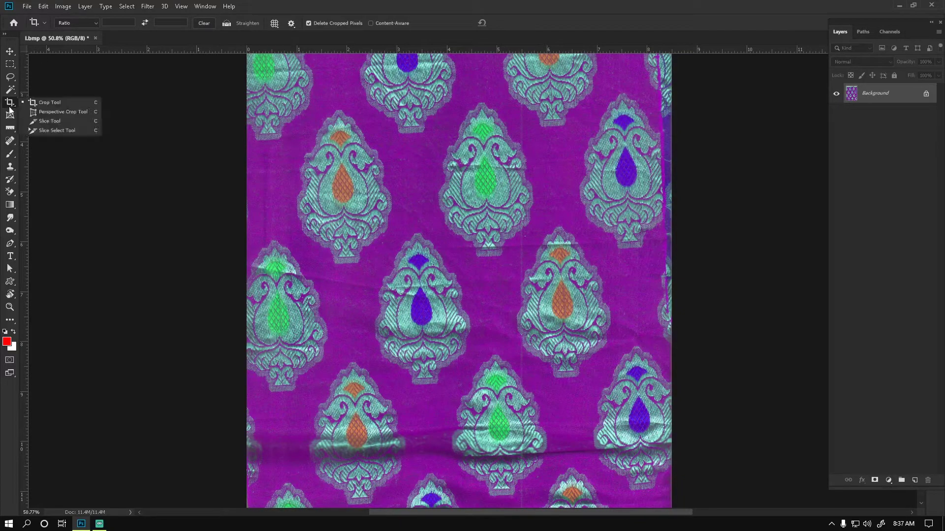
{"action": "left_click", "coordinate": [81, 113]}
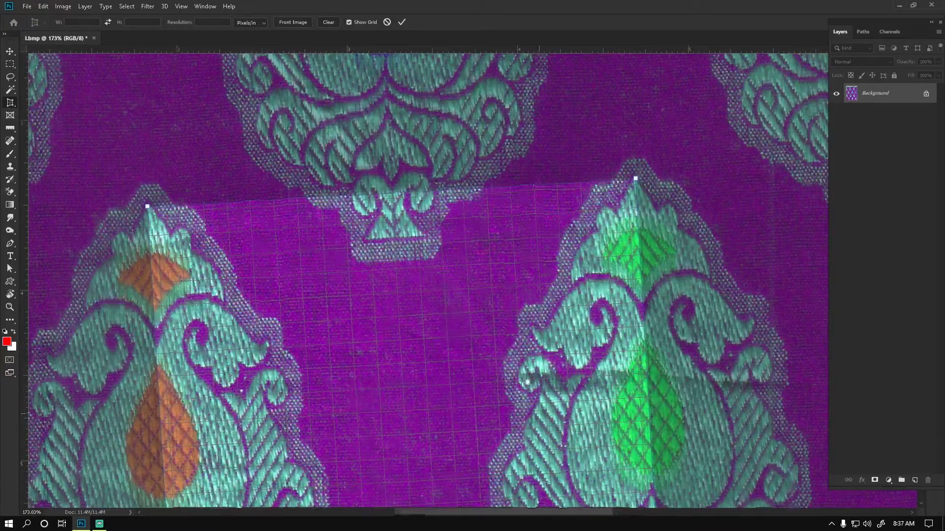
- Align the perspective crop corner with a motif tip, then zoom out to see the whole fabric
{"action": "mouse_move", "coordinate": [638, 171]}
{"action": "left_mouse_down"}
{"action": "mouse_move", "coordinate": [461, 270]}
{"action": "mouse_move", "coordinate": [426, 73]}
{"action": "left_mouse_up"}
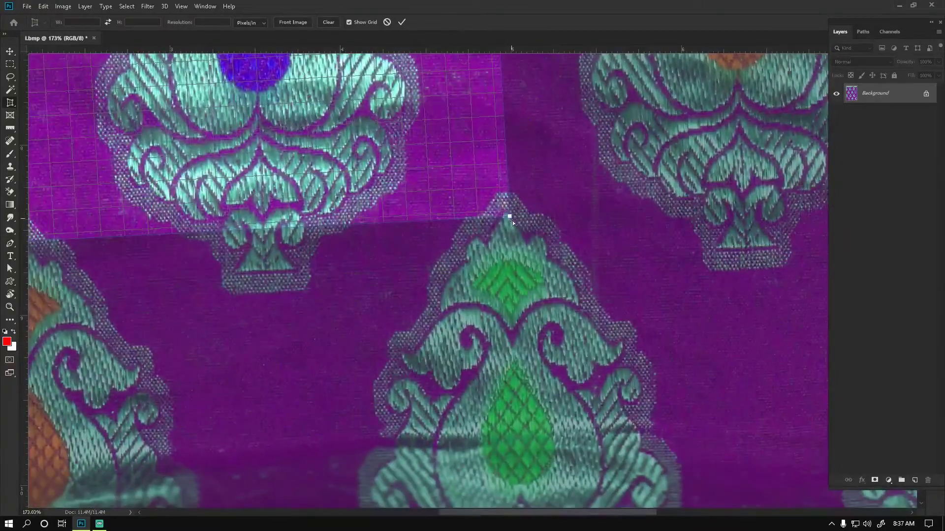
{"action": "left_click_drag", "start_coordinate": [512, 217], "coordinate": [510, 213]}
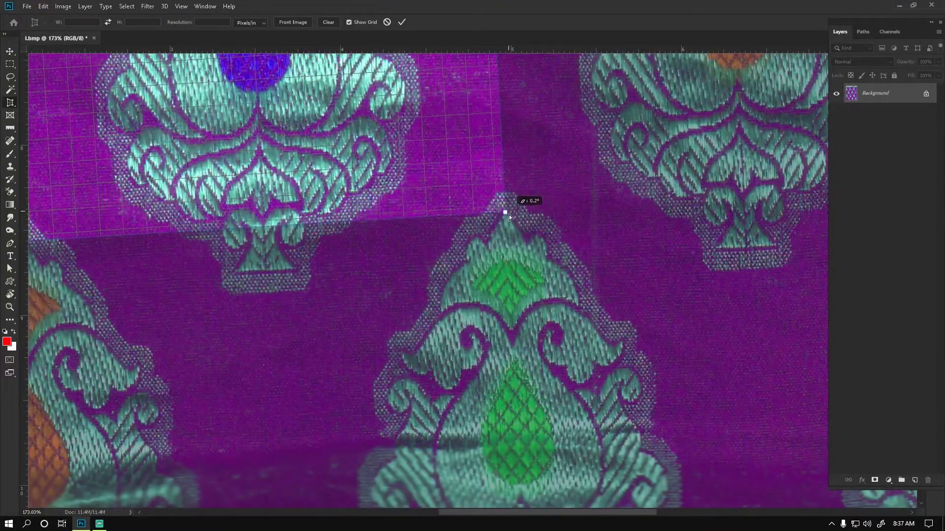
{"action": "key", "text": "ctrl+minus"}
{"action": "key", "text": "ctrl+minus"}
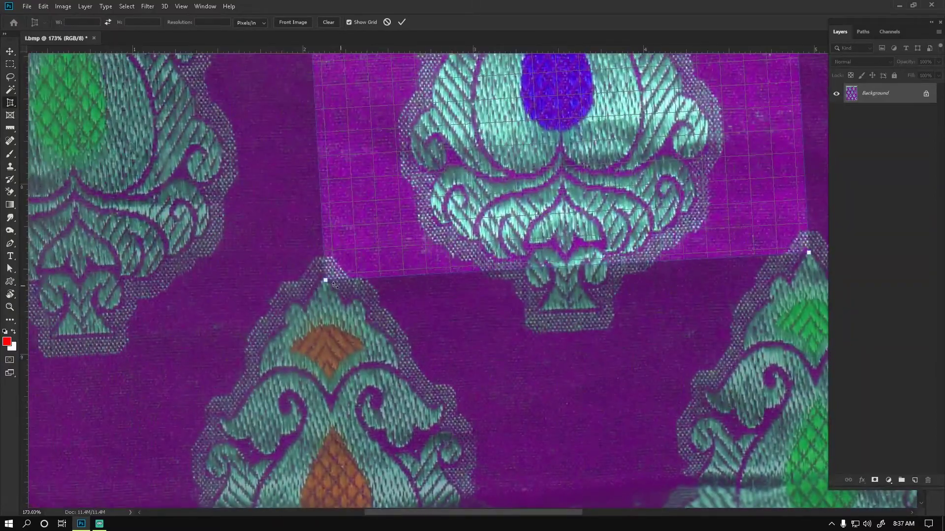
{"action": "key", "text": "ctrl+minus"}
{"action": "key", "text": "ctrl+minus"}
{"action": "key", "text": "ctrl+minus"}
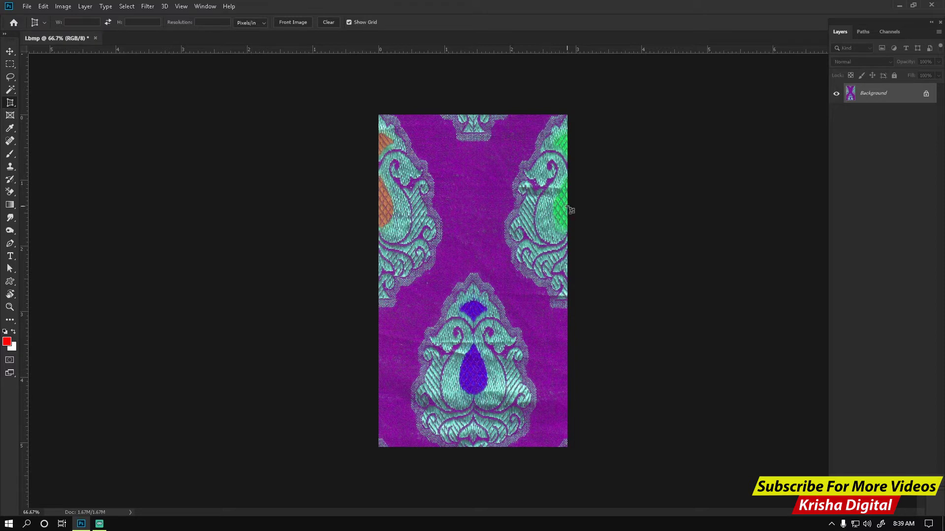
- Apply Filter > Other > Offset with Vertical +120 and Wrap Around
{"action": "left_click", "coordinate": [148, 6]}
{"action": "mouse_move", "coordinate": [177, 202]}
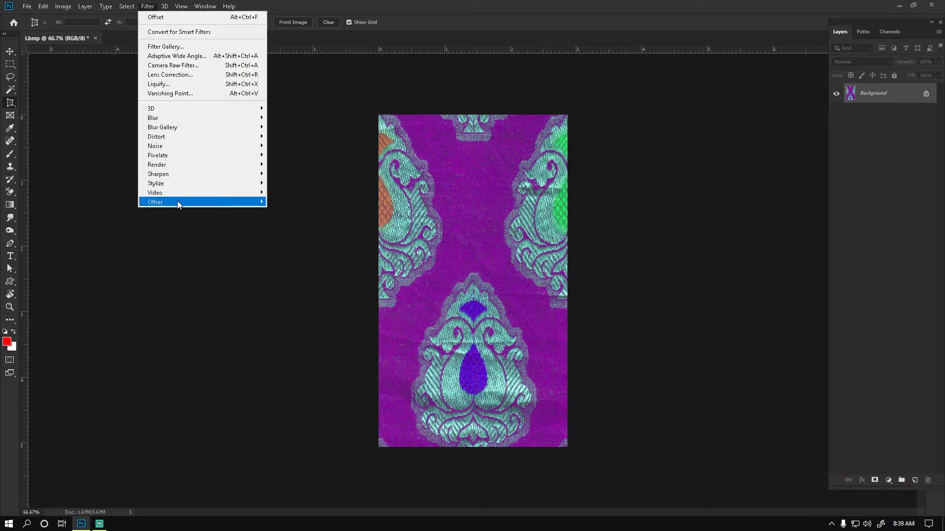
{"action": "left_click", "coordinate": [288, 248]}
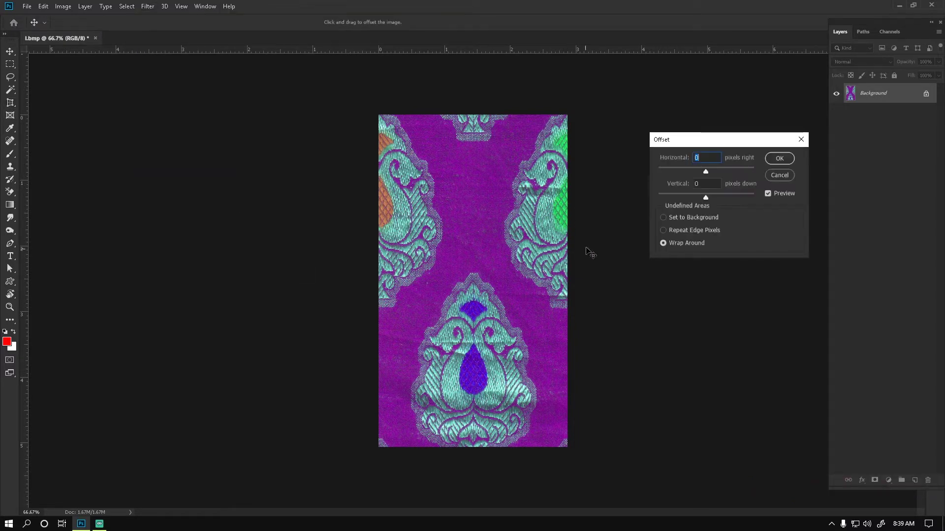
{"action": "key", "text": "Tab"}
{"action": "key", "text": "shift+Up"}
{"action": "key", "text": "shift+Up"}
{"action": "key", "text": "shift+Up"}
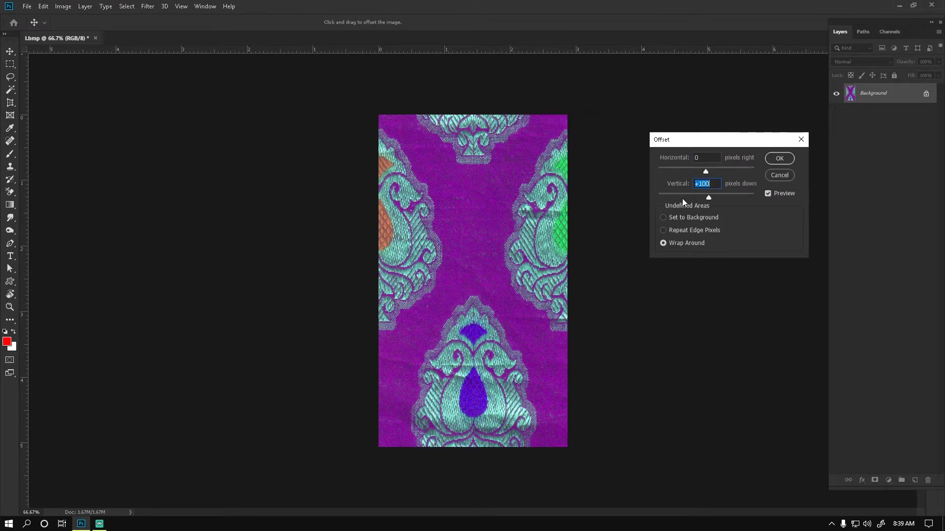
{"action": "key", "text": "shift+Up"}
{"action": "key", "text": "shift+Up"}
{"action": "key", "text": "shift+Up"}
{"action": "key", "text": "shift+Up"}
{"action": "key", "text": "shift+Up"}
{"action": "key", "text": "shift+Up"}
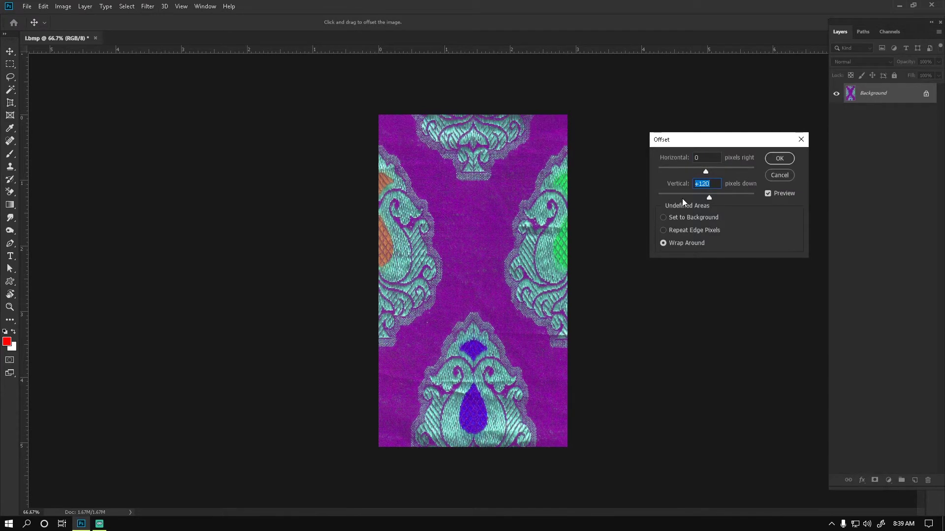
{"action": "key", "text": "Return"}
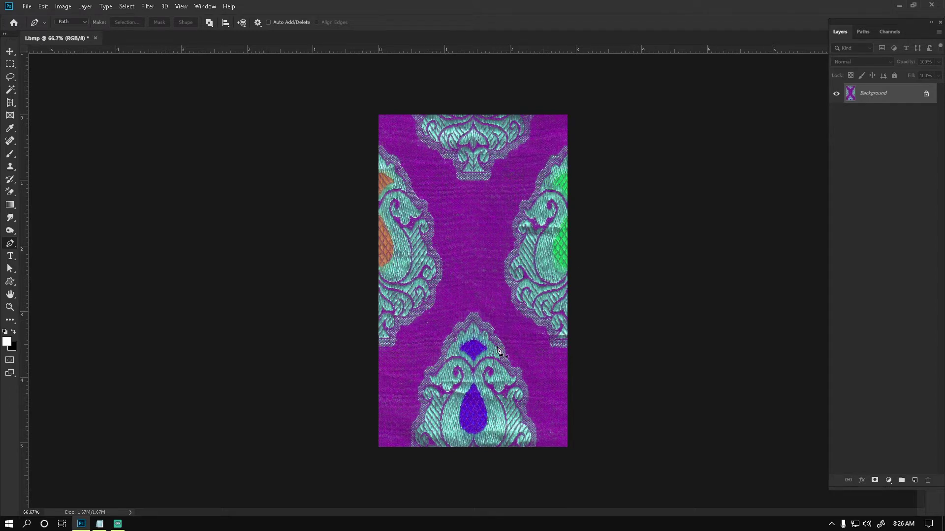
- Open Image Size to check the tile: 575 × 1013 px at 200 pixels/inch
{"action": "left_click", "coordinate": [59, 7]}
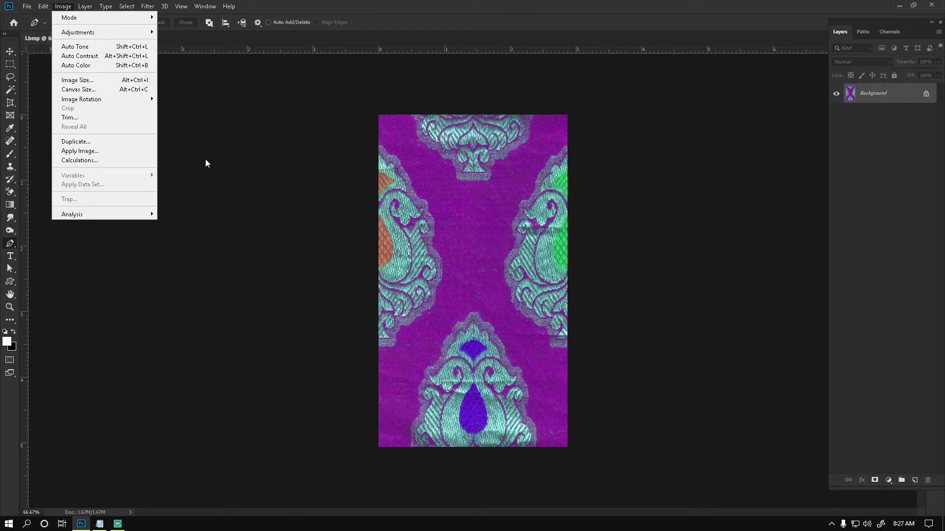
{"action": "left_click", "coordinate": [274, 171]}
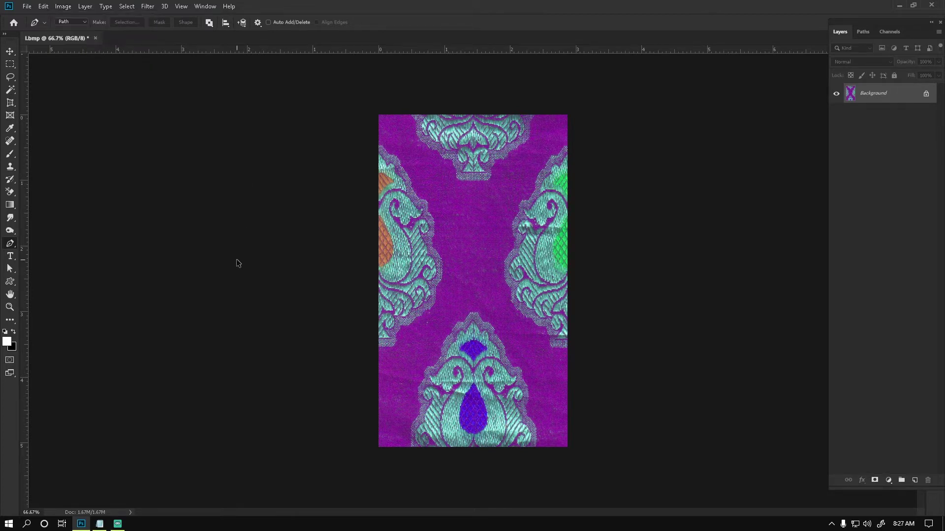
{"action": "key", "text": "ctrl+alt+i"}
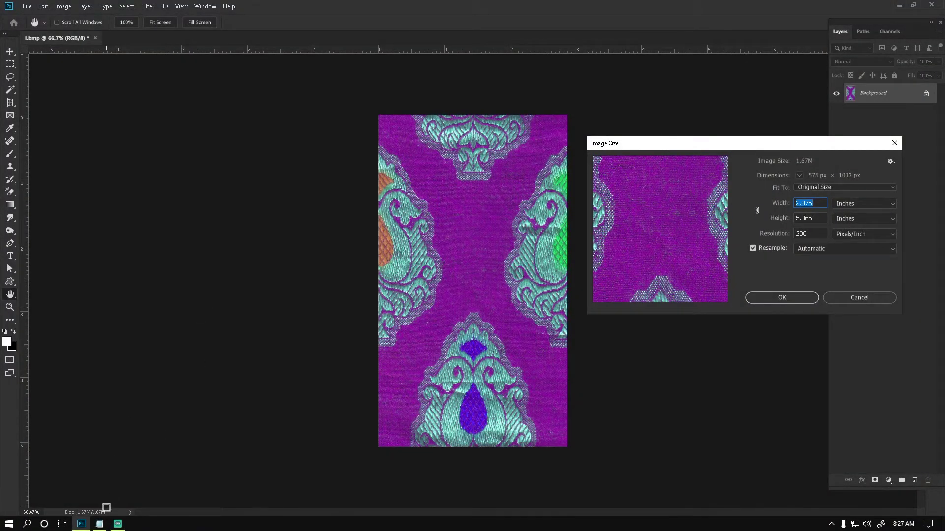
- Bring the Notepad notes forward and select the hook 600, read 96 and peek 48 lines
{"action": "left_click", "coordinate": [99, 524]}
{"action": "left_click", "coordinate": [197, 158]}
{"action": "left_click_drag", "start_coordinate": [197, 158], "coordinate": [292, 303]}
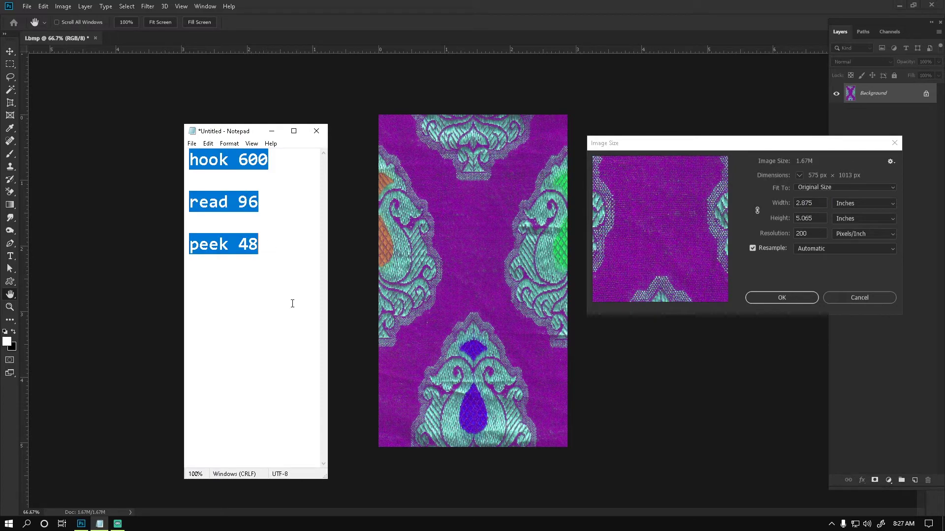
{"action": "left_click", "coordinate": [293, 313]}
{"action": "key", "text": "ctrl+a"}
{"action": "left_click", "coordinate": [228, 338]}
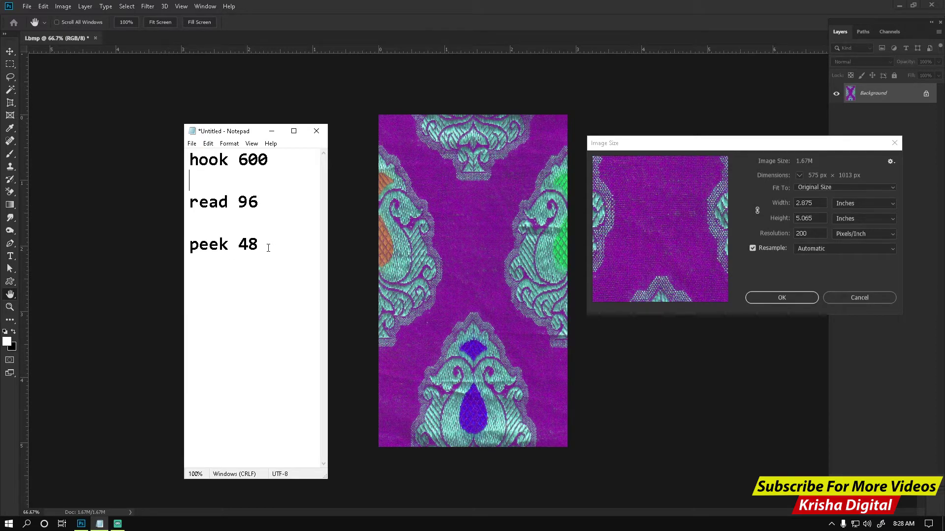
- Place the cursor on the read 96 line and launch Windows Calculator
{"action": "left_click", "coordinate": [274, 220]}
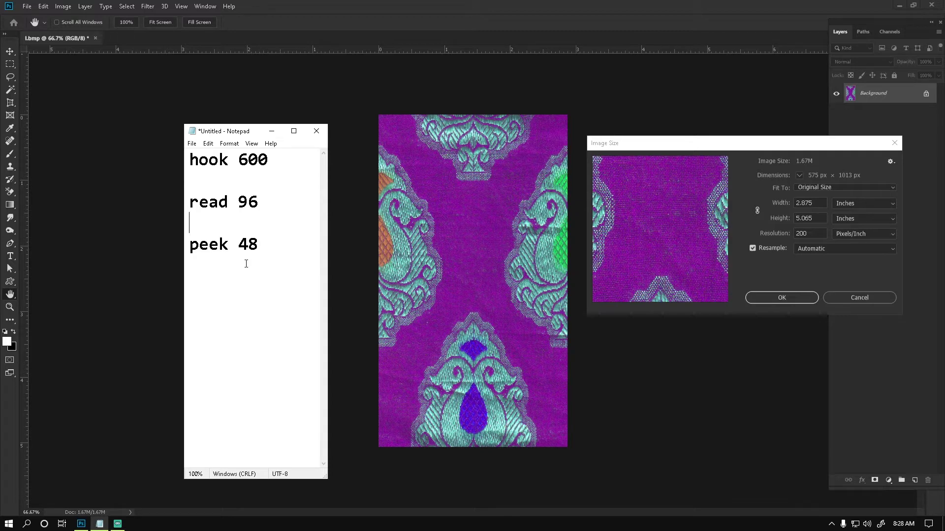
{"action": "left_click", "coordinate": [271, 160]}
{"action": "key", "text": "Down"}
{"action": "key", "text": "Down"}
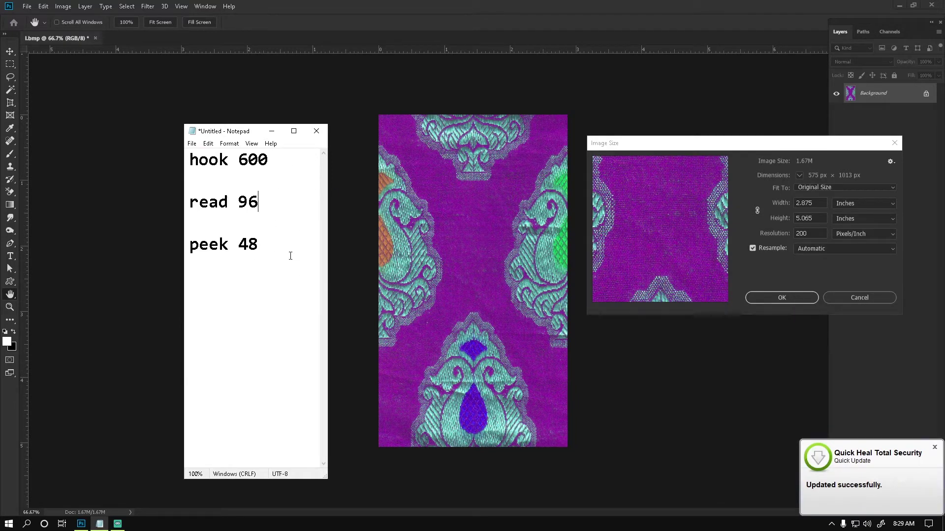
{"action": "key", "text": "XF86Calculator"}
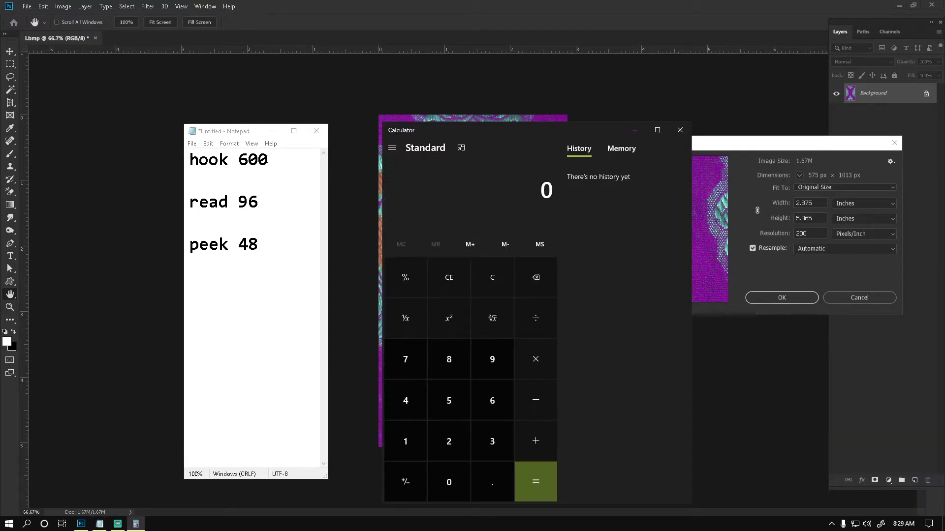
- Calculate hook 600 ÷ read 96 = 6.25 in Calculator
{"action": "left_click_drag", "start_coordinate": [268, 159], "coordinate": [189, 159]}
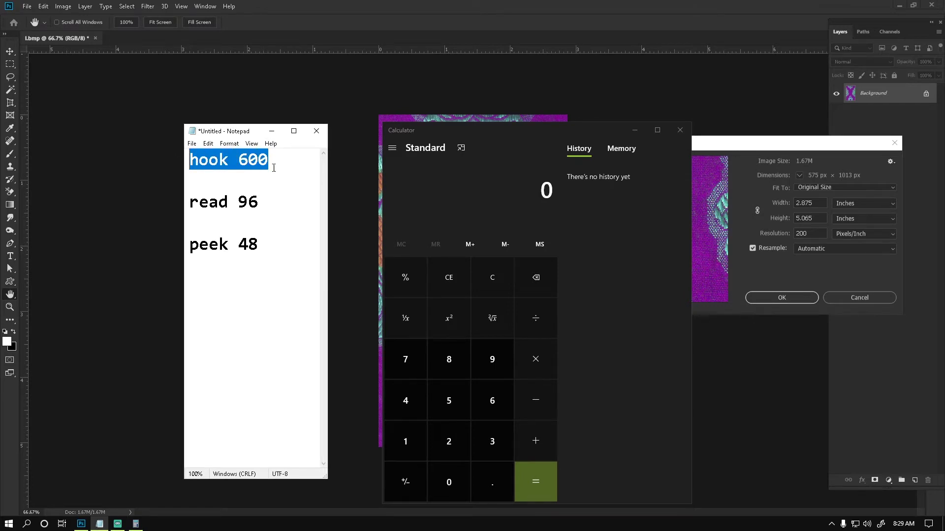
{"action": "left_click", "coordinate": [492, 401]}
{"action": "left_click", "coordinate": [448, 482]}
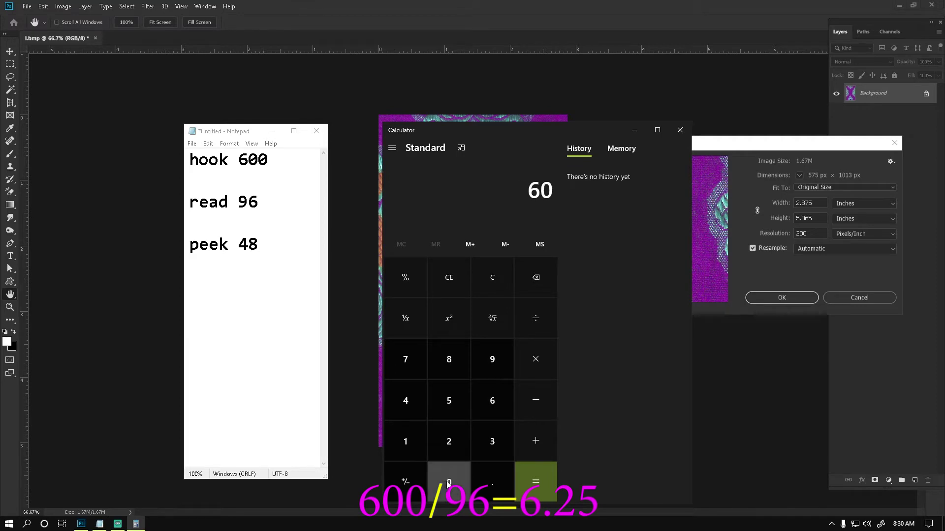
{"action": "left_click", "coordinate": [535, 318]}
{"action": "left_click_drag", "start_coordinate": [259, 202], "coordinate": [238, 202]}
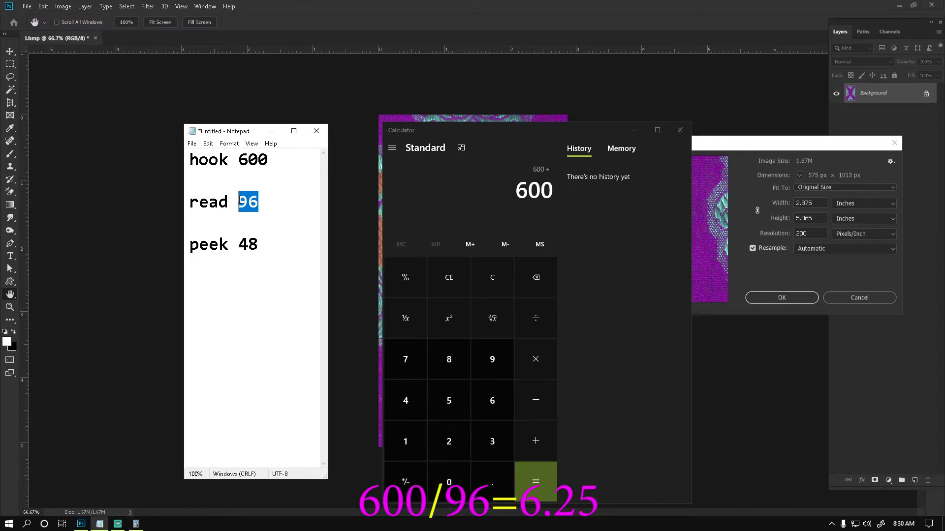
{"action": "left_click", "coordinate": [492, 359]}
{"action": "left_click", "coordinate": [492, 400]}
{"action": "left_click", "coordinate": [538, 488]}
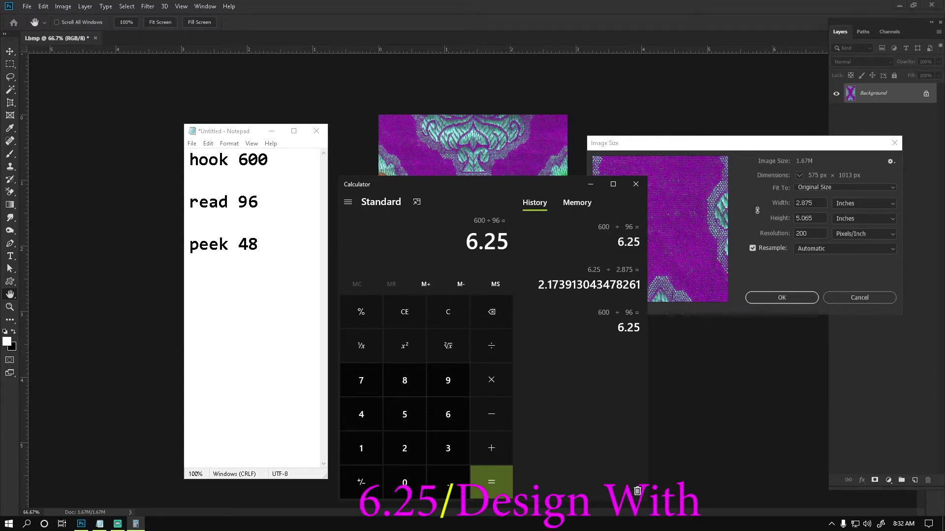
- Divide 6.25 by the 2.875-inch tile width
{"action": "left_click", "coordinate": [492, 347]}
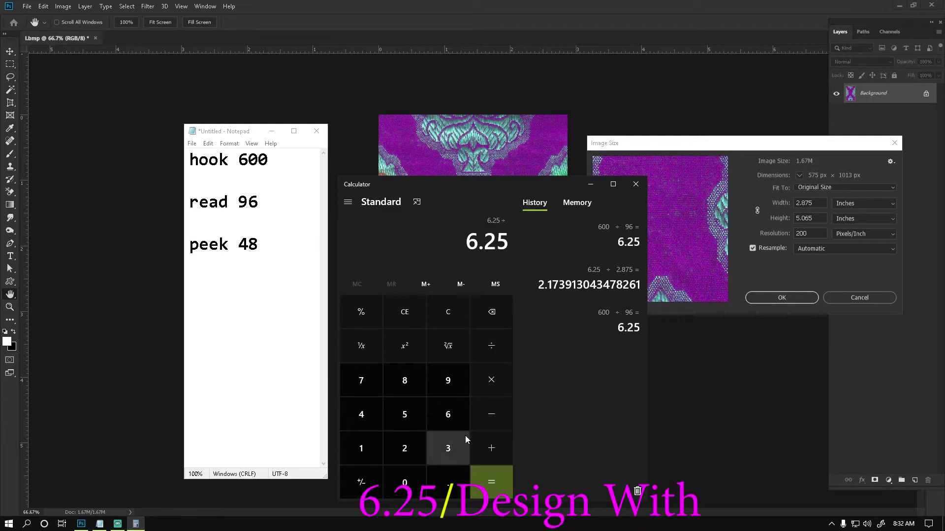
{"action": "left_click", "coordinate": [407, 455]}
{"action": "left_click", "coordinate": [446, 483]}
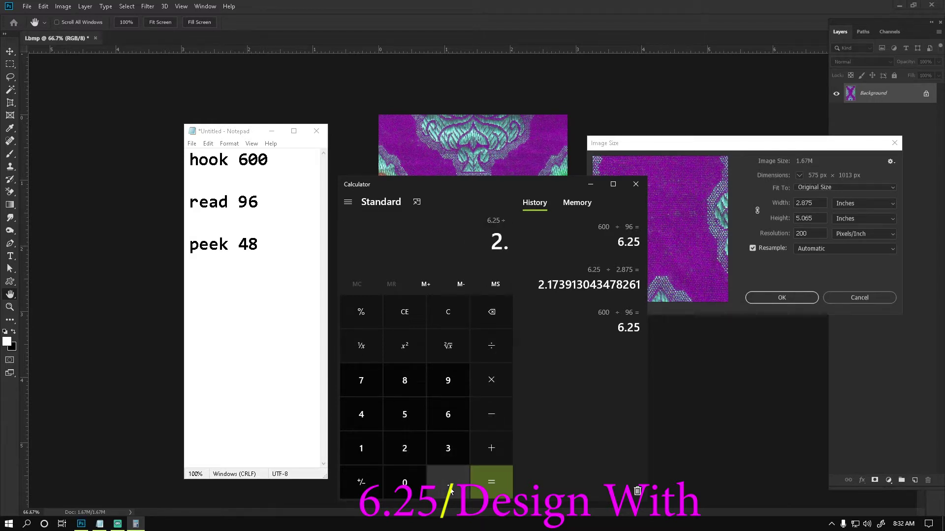
{"action": "left_click", "coordinate": [410, 387]}
{"action": "left_click", "coordinate": [365, 379]}
{"action": "left_click", "coordinate": [398, 410]}
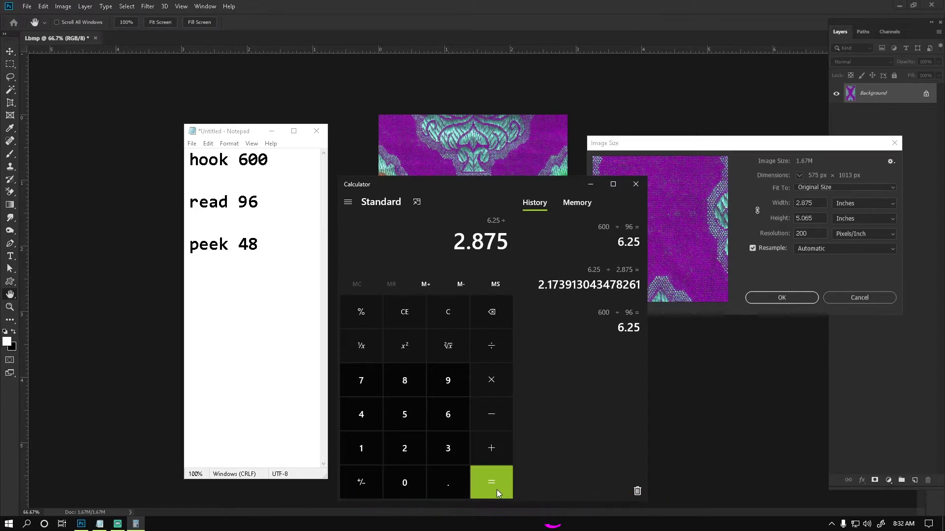
{"action": "left_click", "coordinate": [489, 489]}
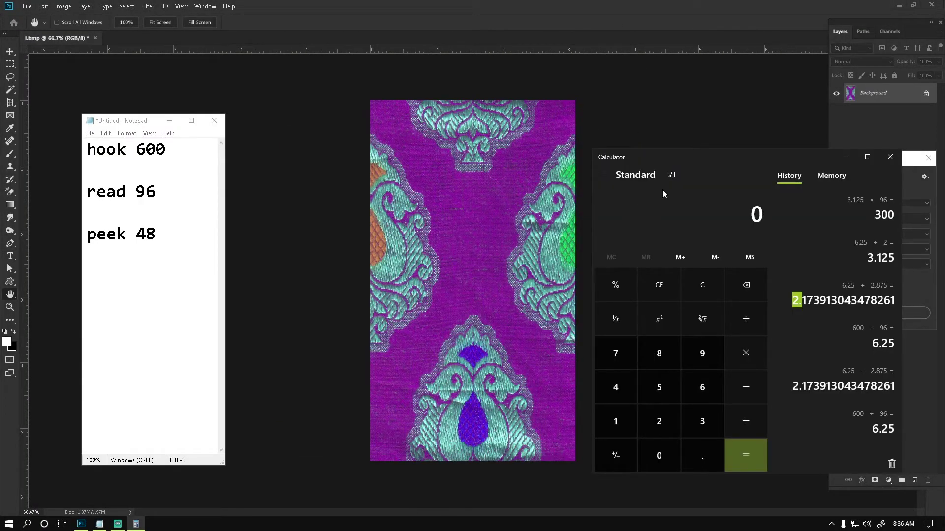
- Move Calculator aside, compute 6.25 ÷ 2 = 3.125, then clear the display
{"action": "mouse_move", "coordinate": [704, 152]}
{"action": "left_mouse_down"}
{"action": "mouse_move", "coordinate": [747, 144]}
{"action": "mouse_move", "coordinate": [436, 135]}
{"action": "left_mouse_up"}
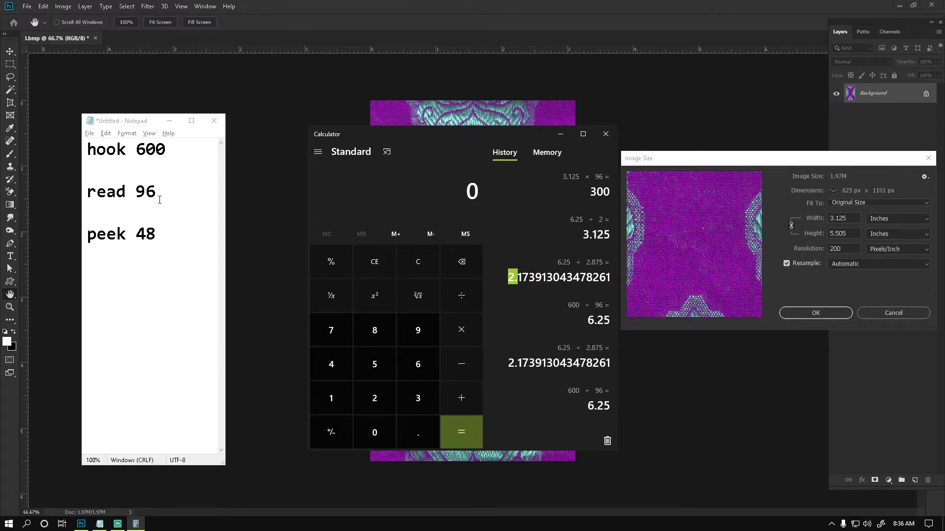
{"action": "left_click_drag", "start_coordinate": [589, 405], "coordinate": [621, 403]}
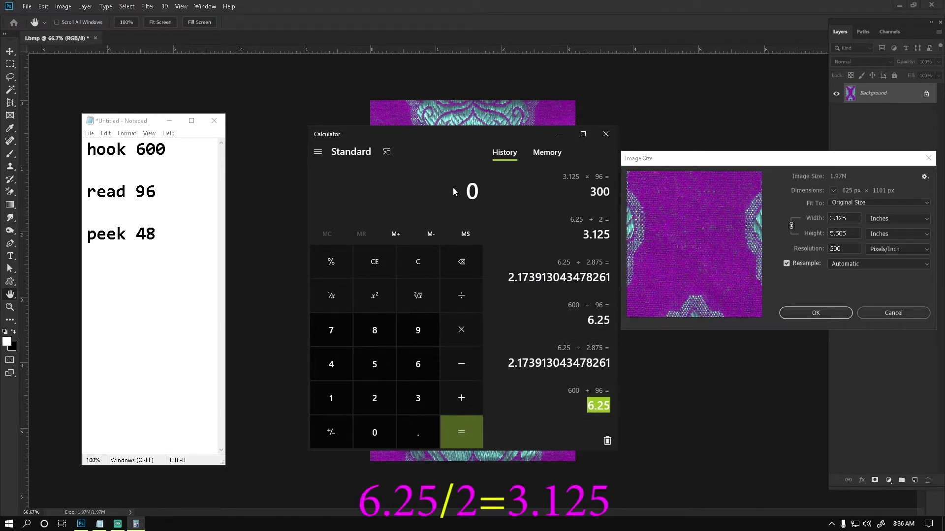
{"action": "type", "text": "6.1"}
{"action": "key", "text": "BackSpace"}
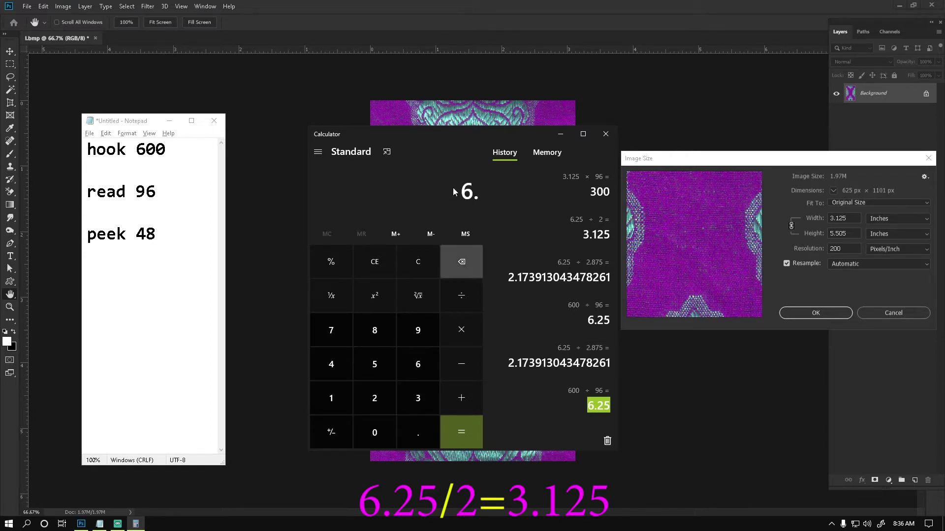
{"action": "type", "text": "25/"}
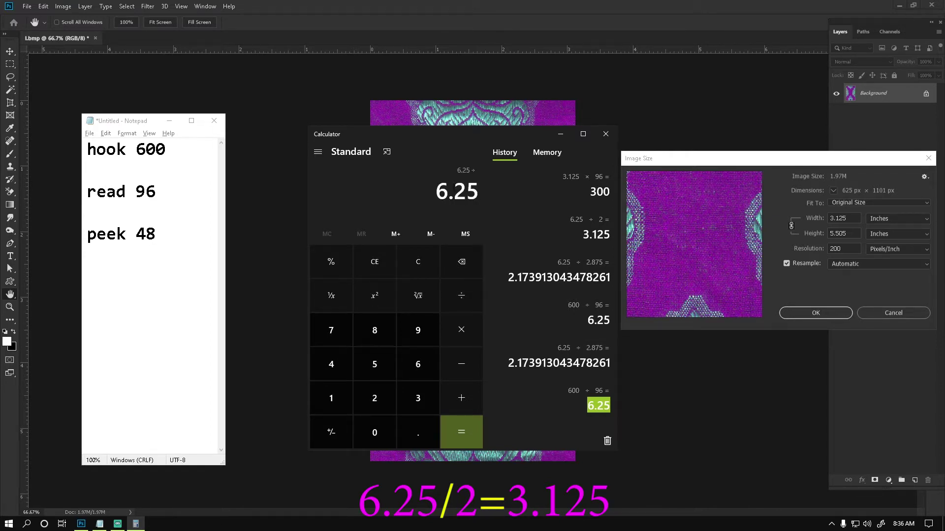
{"action": "type", "text": "2"}
{"action": "key", "text": "Return"}
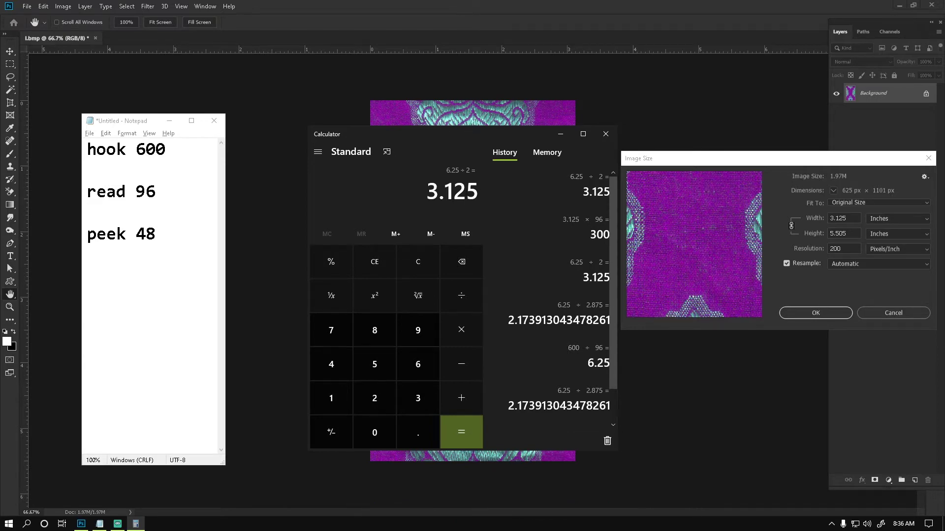
{"action": "key", "text": "Escape"}
- Raise the Image Size dialog and calculate 3.125 × 96 = 300 in Calculator
{"action": "left_click", "coordinate": [844, 218]}
{"action": "type", "text": "2.875"}
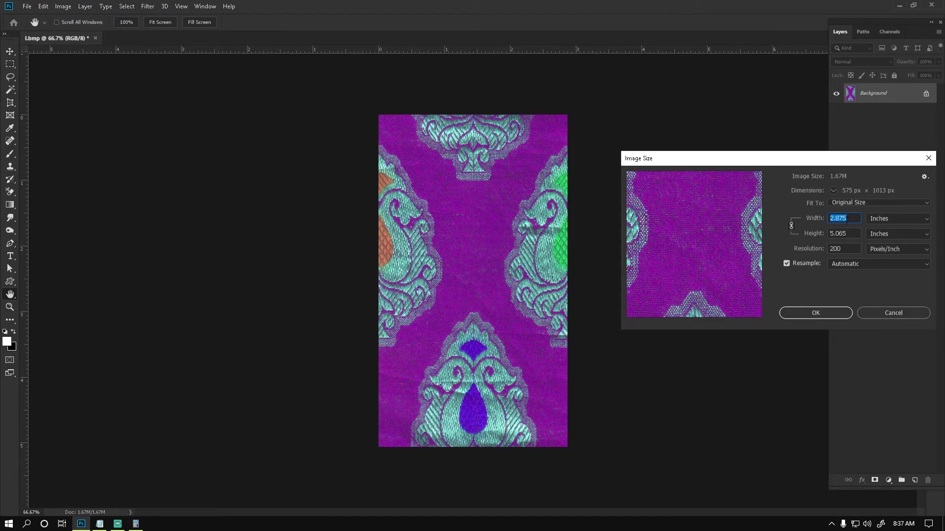
{"action": "left_click", "coordinate": [782, 156]}
{"action": "left_click_drag", "start_coordinate": [782, 151], "coordinate": [781, 132]}
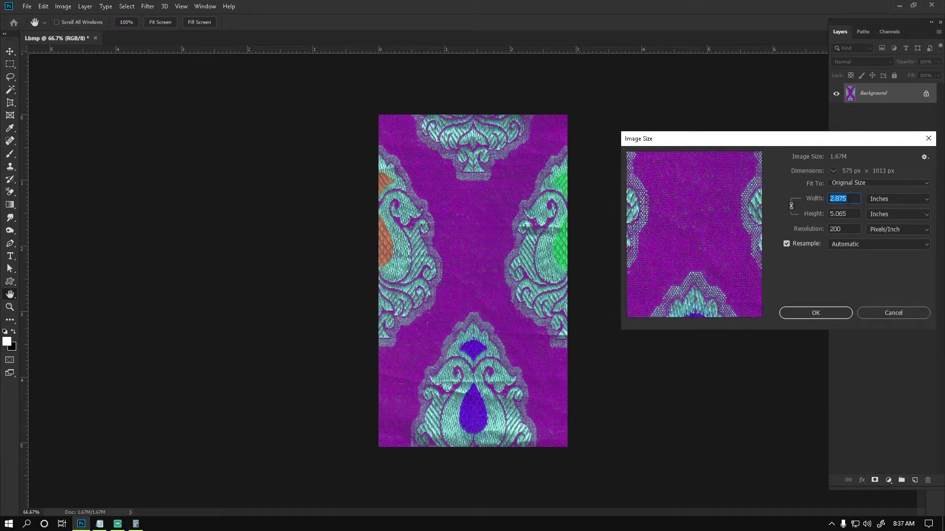
{"action": "type", "text": "3.125"}
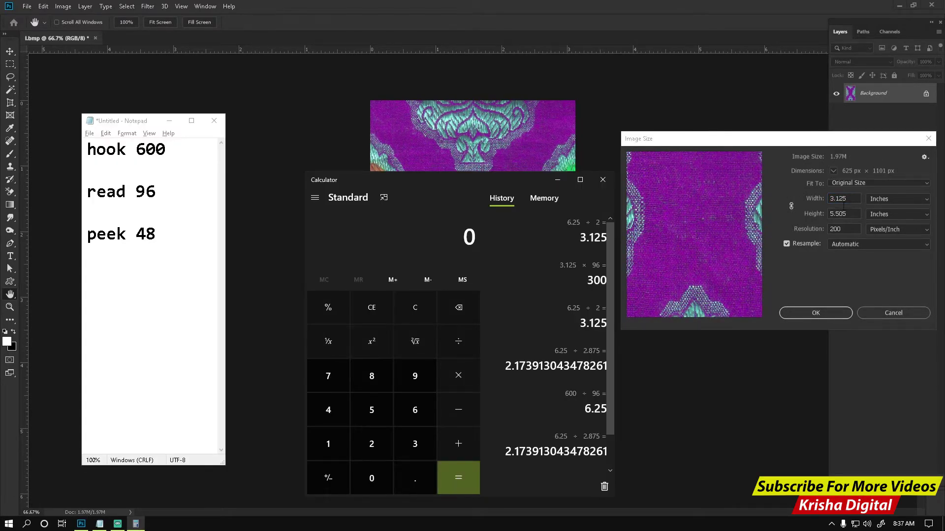
{"action": "type", "text": "3.125"}
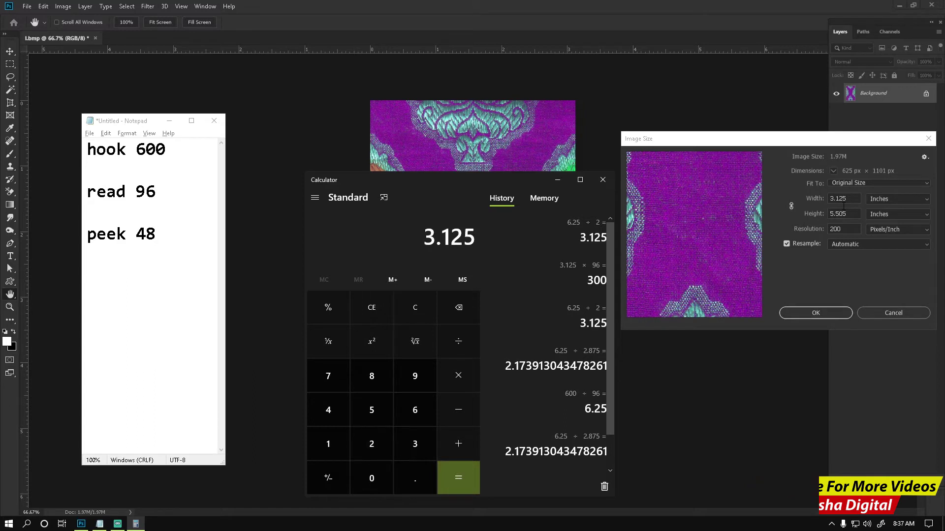
{"action": "type", "text": "*"}
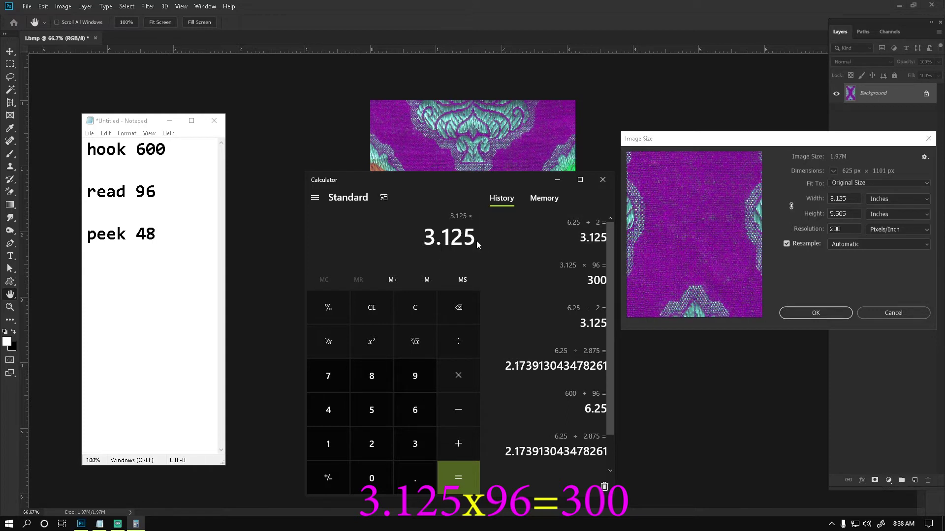
{"action": "type", "text": "*"}
{"action": "type", "text": "9"}
{"action": "type", "text": "6"}
{"action": "key", "text": "Return"}
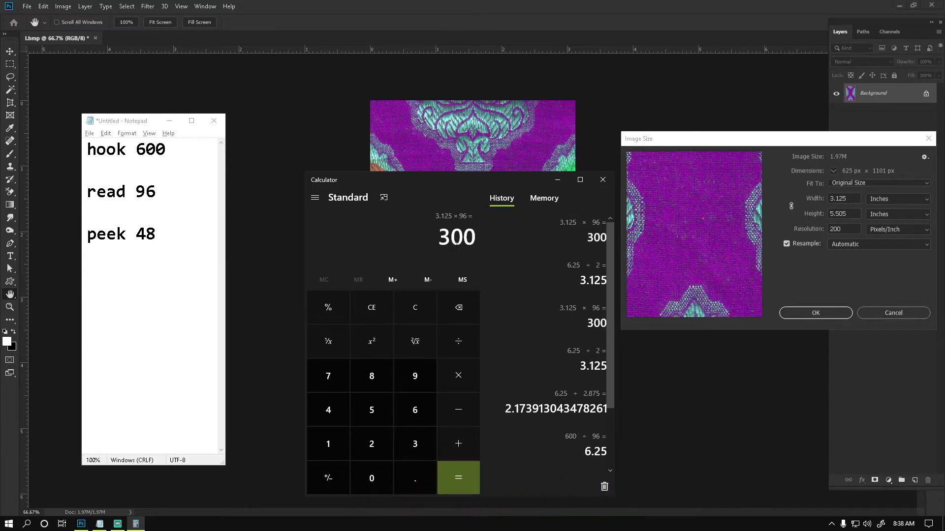
- Switch the Image Size width unit to Pixels and set the width to 300
{"action": "left_click", "coordinate": [811, 210]}
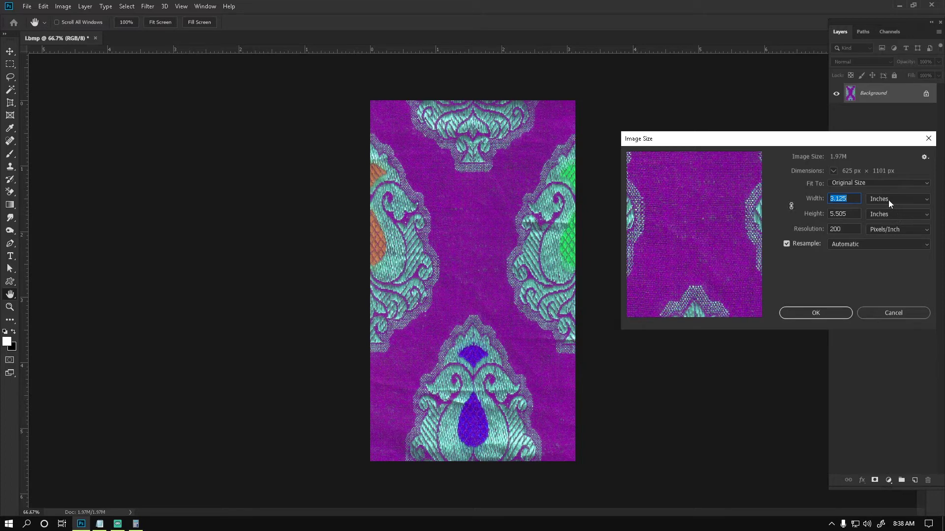
{"action": "left_click", "coordinate": [904, 199]}
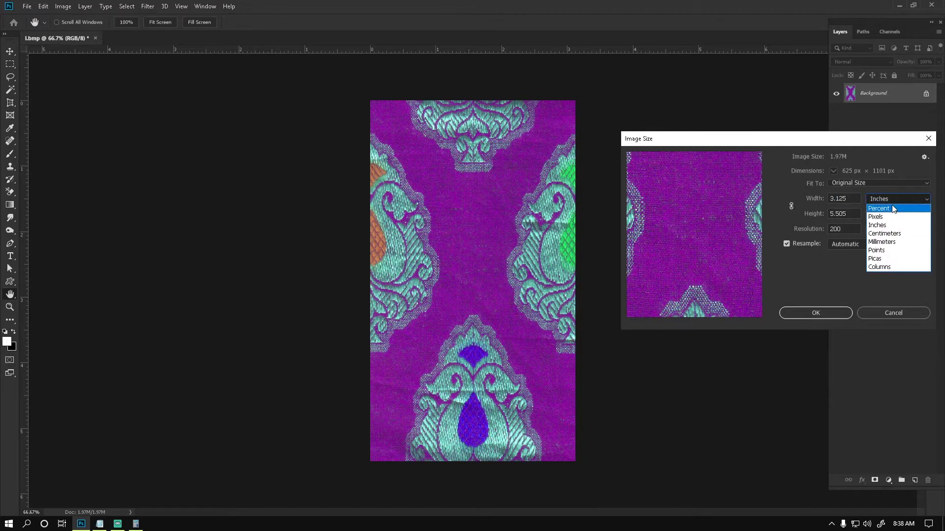
{"action": "left_click", "coordinate": [883, 215]}
{"action": "double_click", "coordinate": [848, 201]}
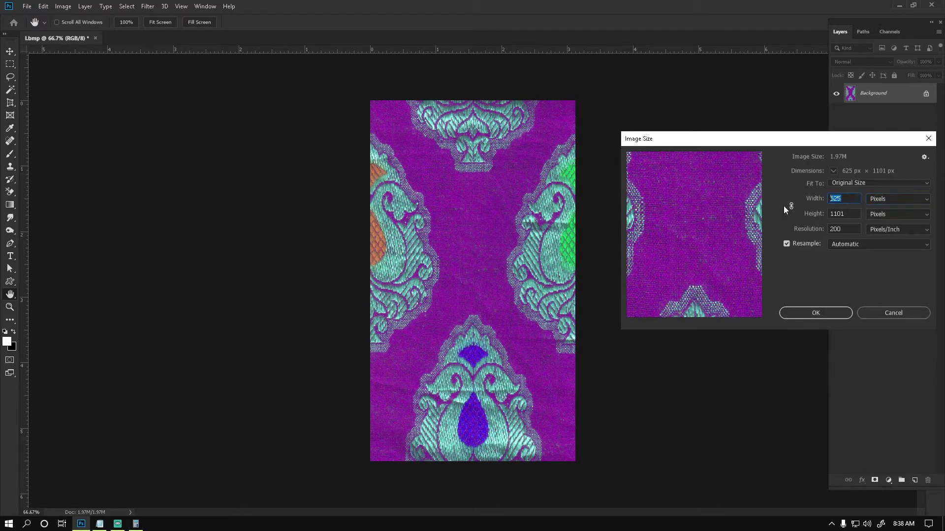
{"action": "type", "text": "300"}
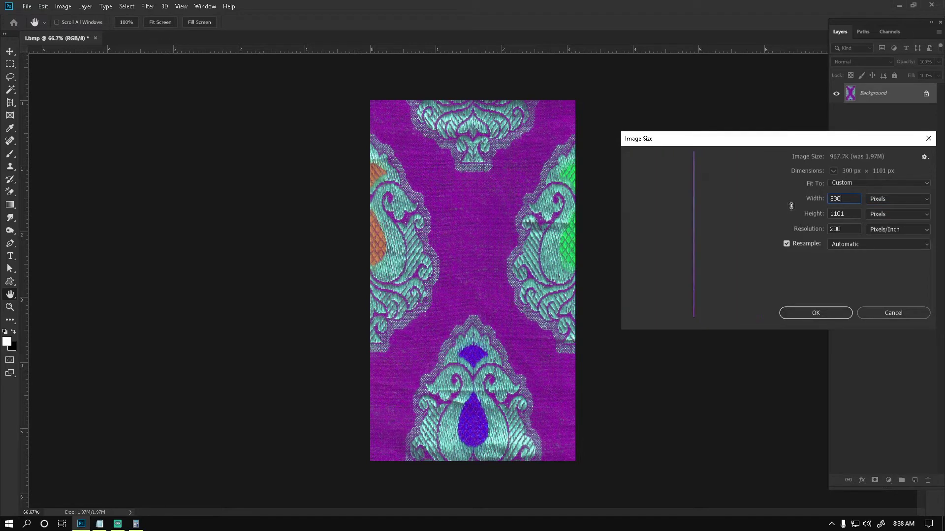
{"action": "key", "text": "alt+Tab"}
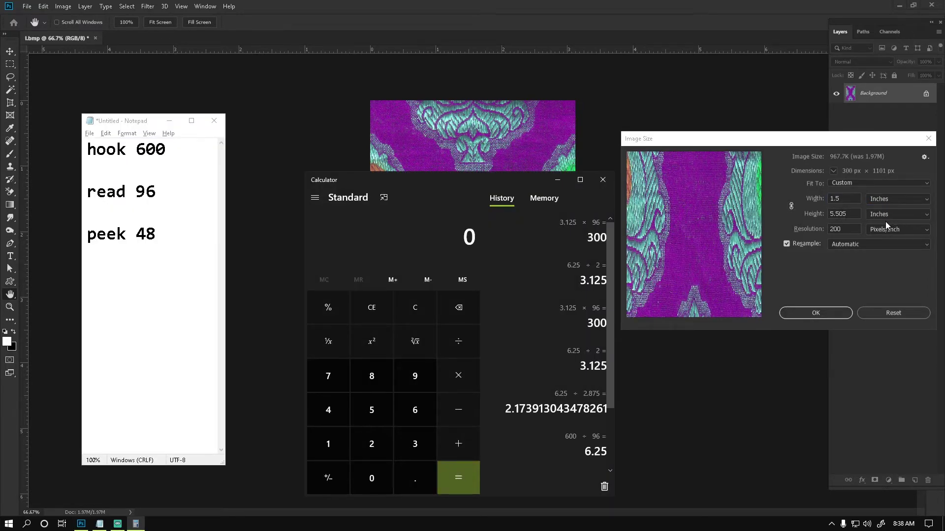
- Calculate 5.505 × 48 = 264.24 in Calculator
{"action": "type", "text": "5."}
{"action": "left_click", "coordinate": [424, 205]}
{"action": "type", "text": "5."}
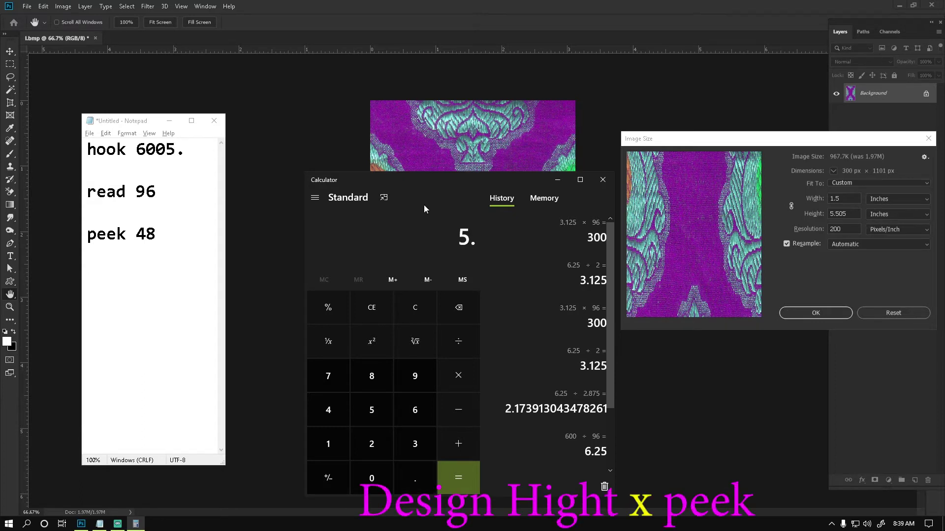
{"action": "type", "text": "505"}
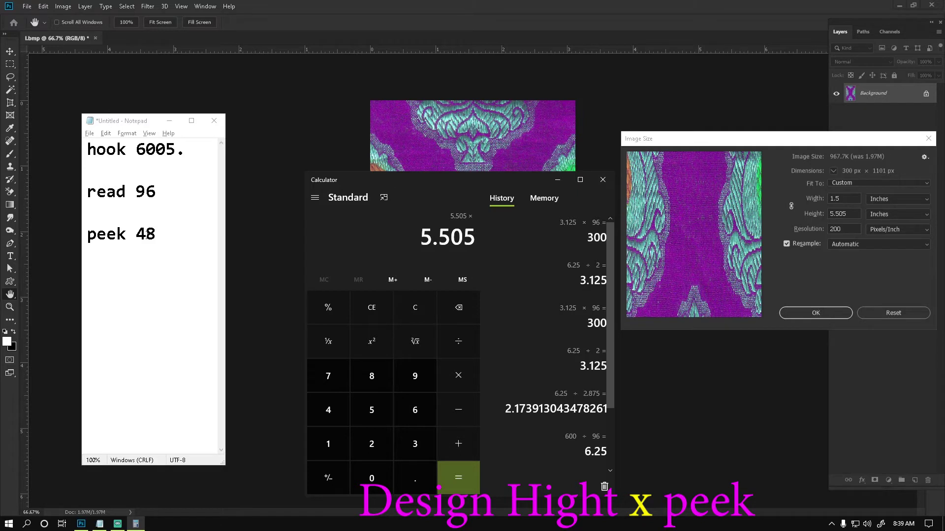
{"action": "type", "text": "*48"}
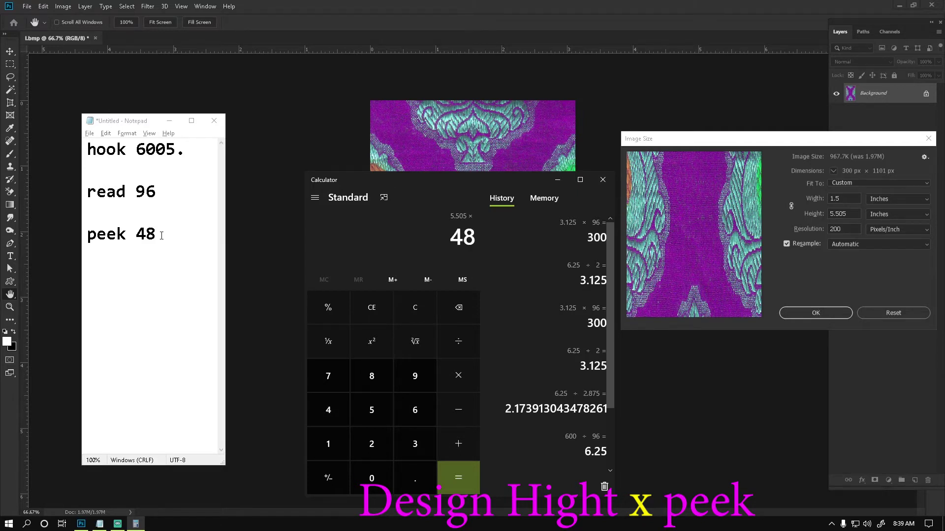
{"action": "key", "text": "Return"}
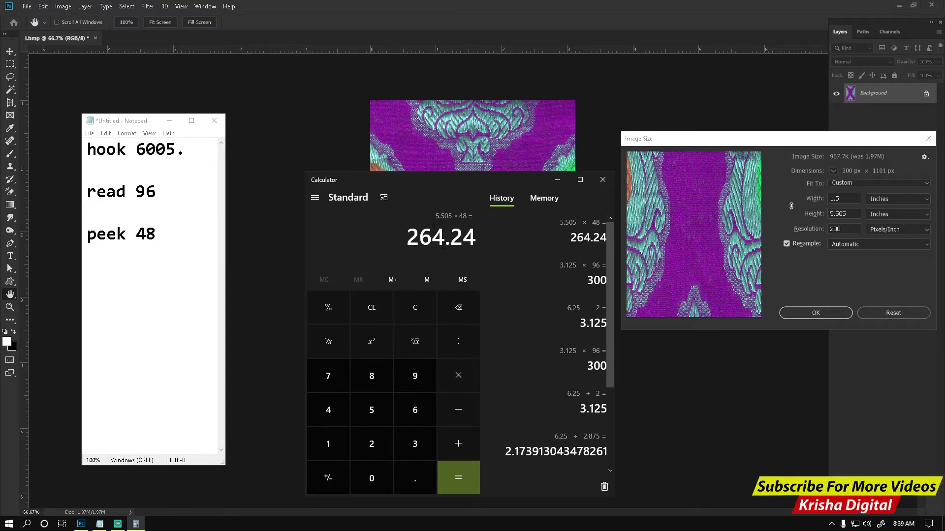
{"action": "key", "text": "Escape"}
- Divide 264 by 5 and by 4, getting 52.8 and 66
{"action": "type", "text": "2"}
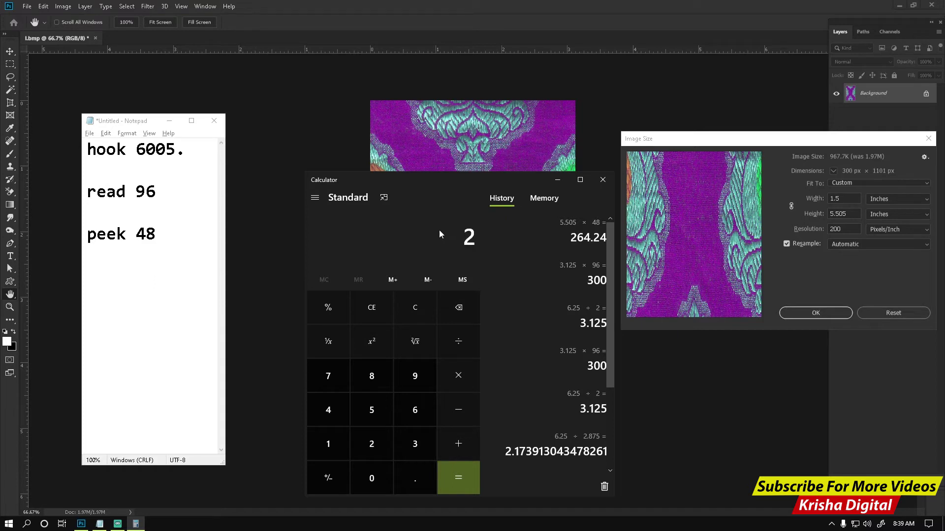
{"action": "type", "text": "64/"}
{"action": "left_click", "coordinate": [373, 443]}
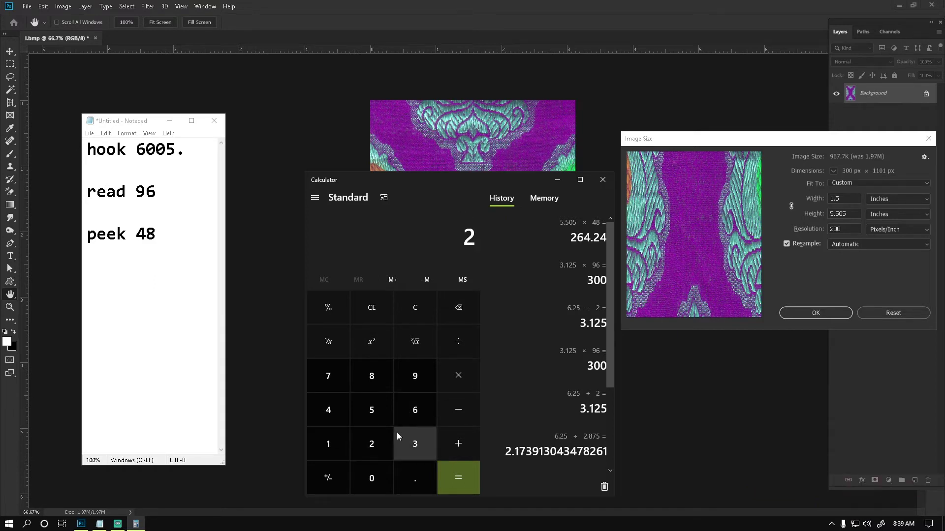
{"action": "left_click", "coordinate": [415, 410]}
{"action": "left_click", "coordinate": [337, 416]}
{"action": "left_click", "coordinate": [458, 341]}
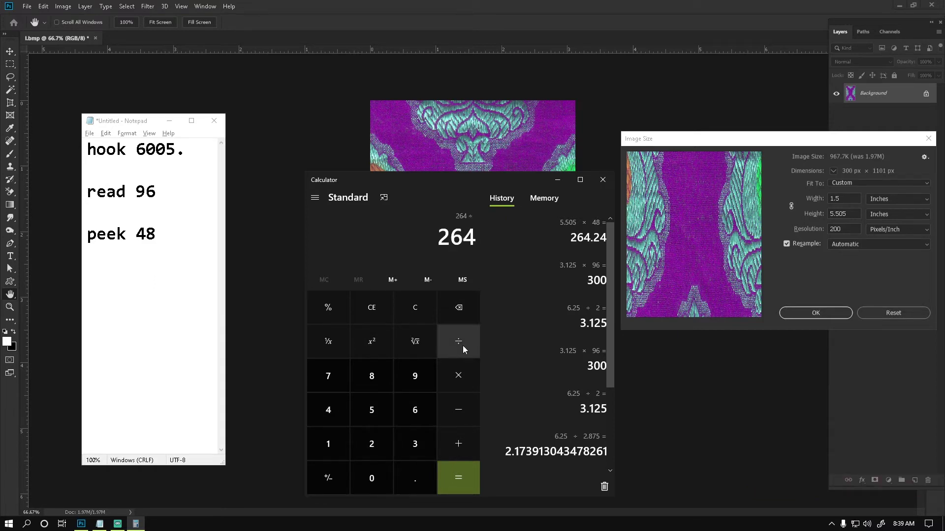
{"action": "left_click", "coordinate": [372, 410]}
{"action": "left_click", "coordinate": [450, 485]}
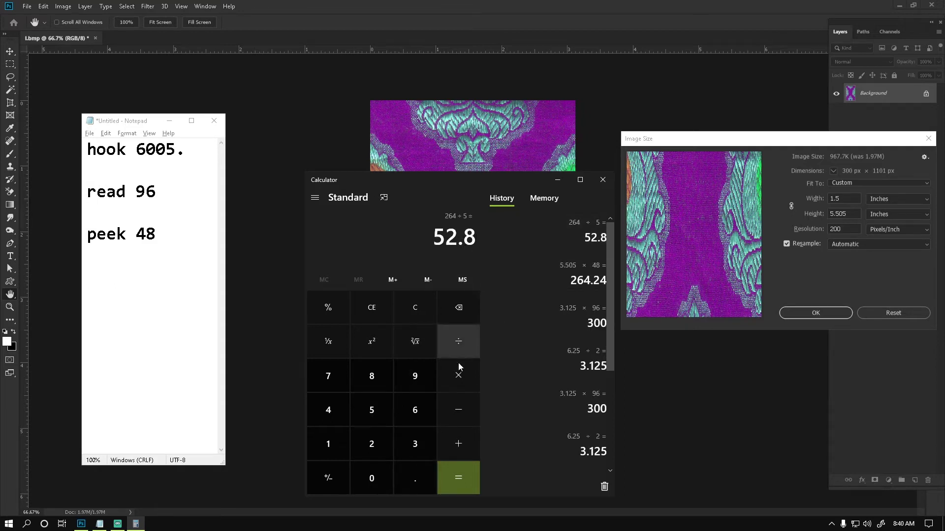
{"action": "key", "text": "Escape"}
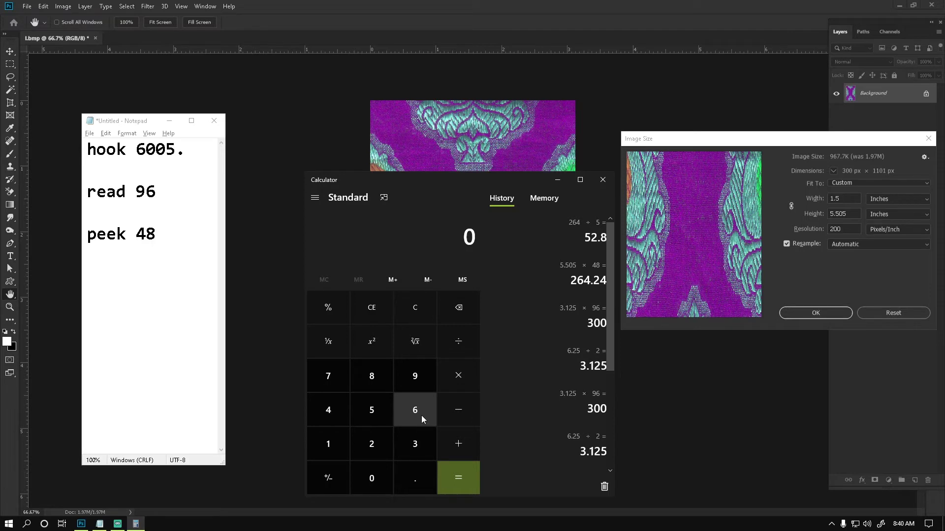
{"action": "left_click", "coordinate": [416, 417]}
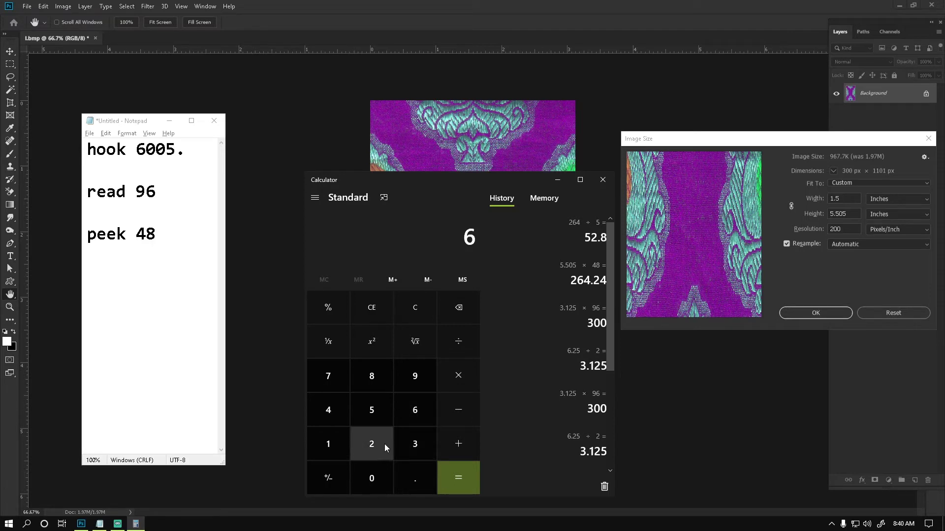
{"action": "key", "text": "BackSpace"}
{"action": "left_click", "coordinate": [386, 443]}
{"action": "left_click", "coordinate": [393, 411]}
{"action": "type", "text": "4"}
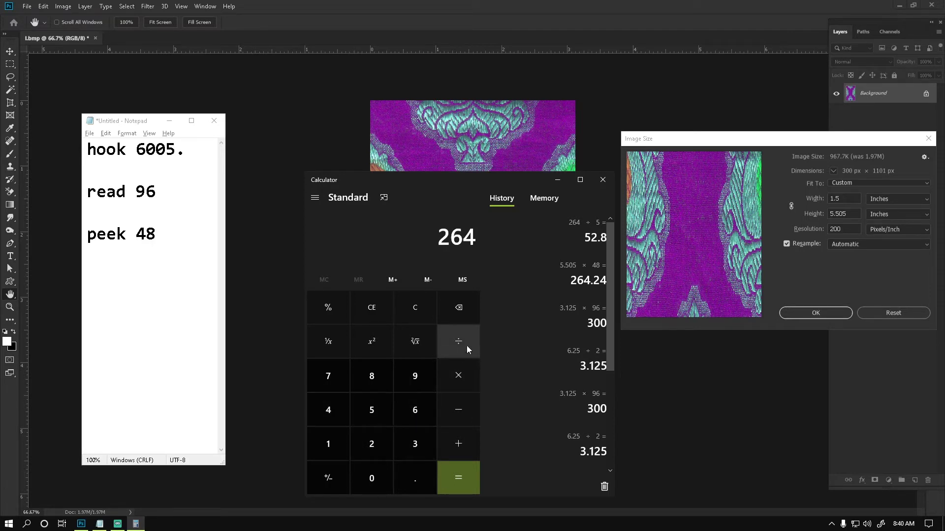
{"action": "left_click", "coordinate": [328, 410]}
{"action": "key", "text": "Return"}
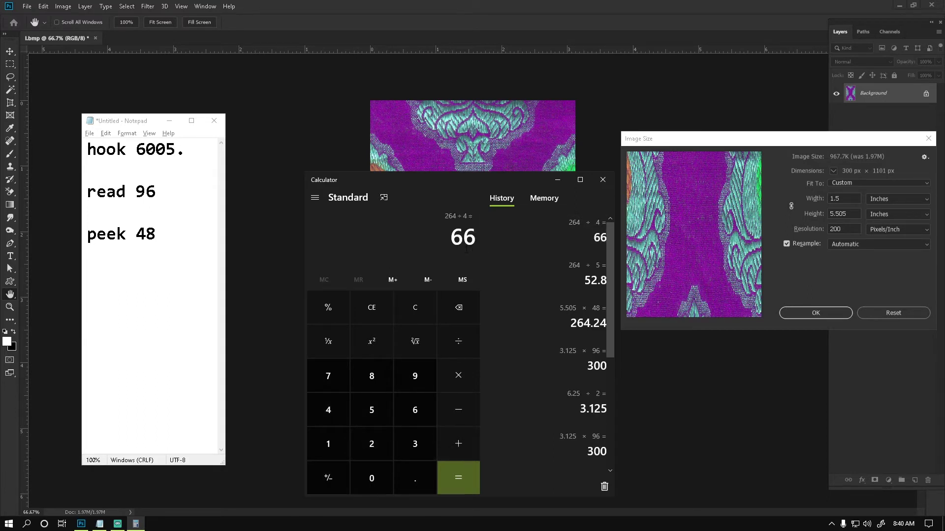
{"action": "key", "text": "Escape"}
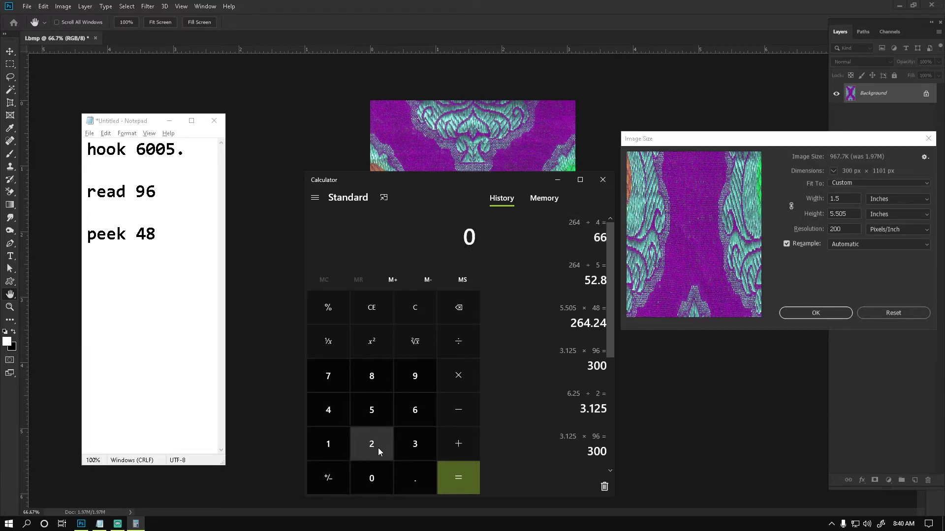
- Divide 264 by 6 and by 8, getting 44 and 33
{"action": "left_click", "coordinate": [374, 448]}
{"action": "left_click", "coordinate": [418, 417]}
{"action": "left_click", "coordinate": [327, 411]}
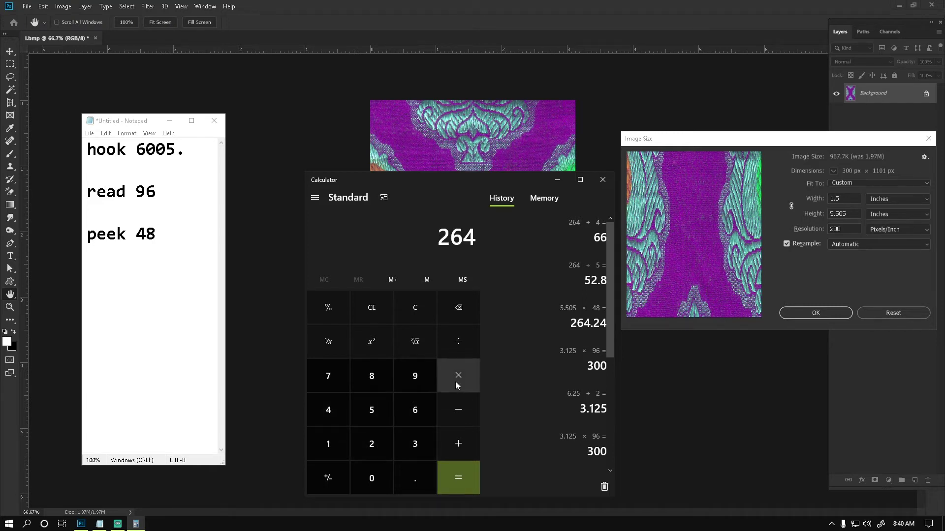
{"action": "left_click", "coordinate": [460, 350]}
{"action": "left_click", "coordinate": [415, 410]}
{"action": "left_click", "coordinate": [460, 477]}
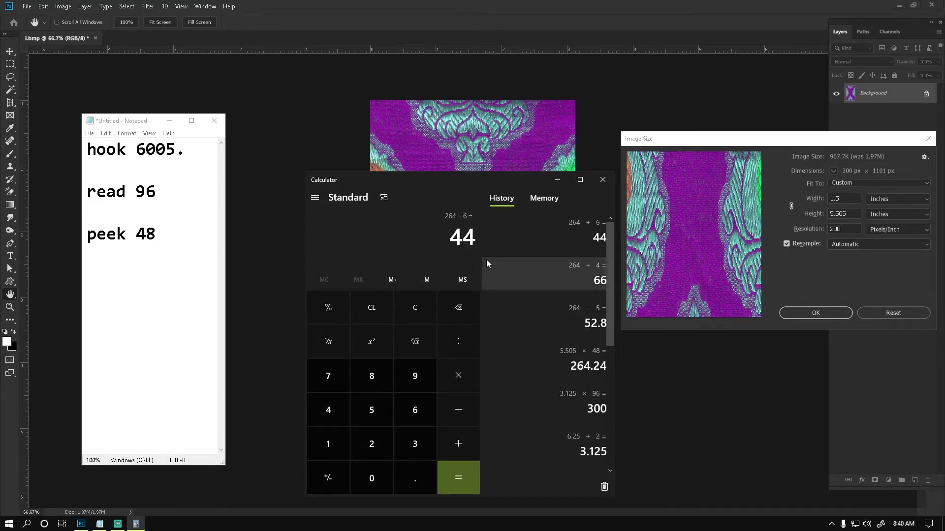
{"action": "key", "text": "Escape"}
{"action": "left_click", "coordinate": [374, 447]}
{"action": "left_click", "coordinate": [414, 408]}
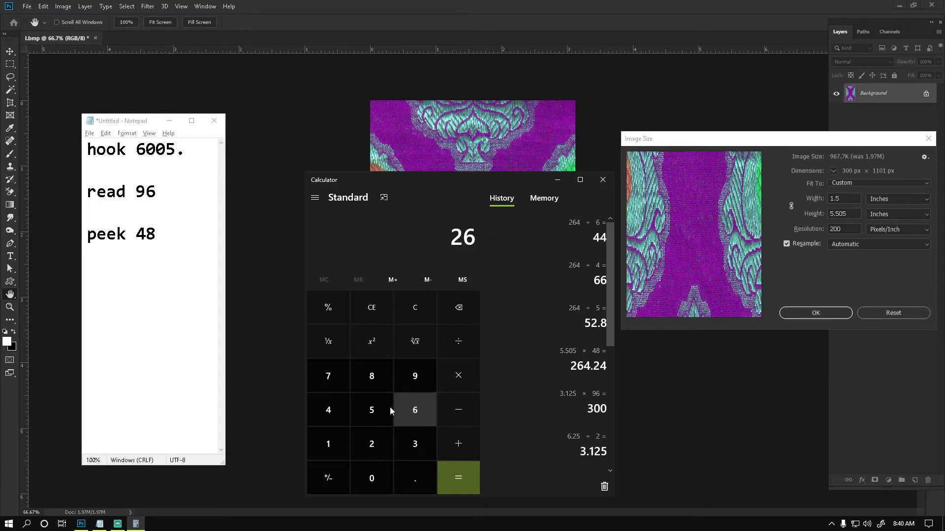
{"action": "type", "text": "4"}
{"action": "left_click", "coordinate": [372, 378]}
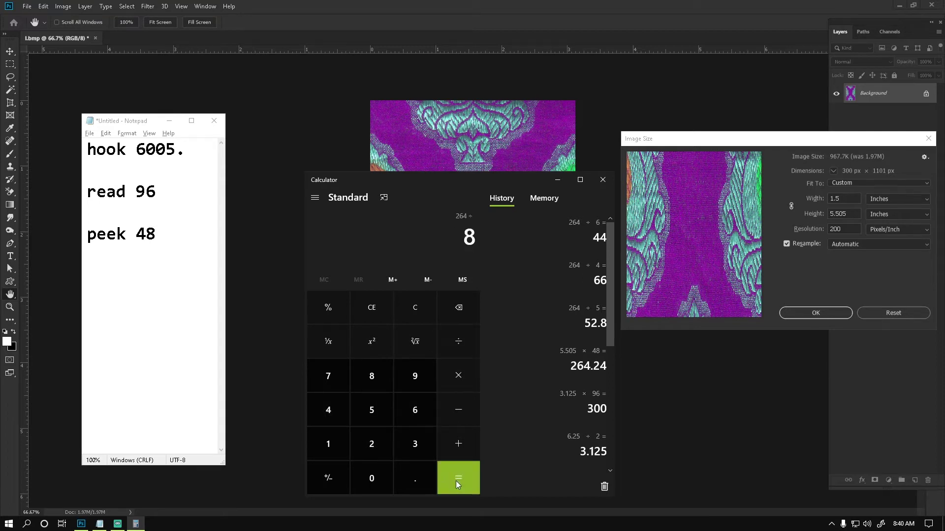
{"action": "left_click", "coordinate": [458, 476]}
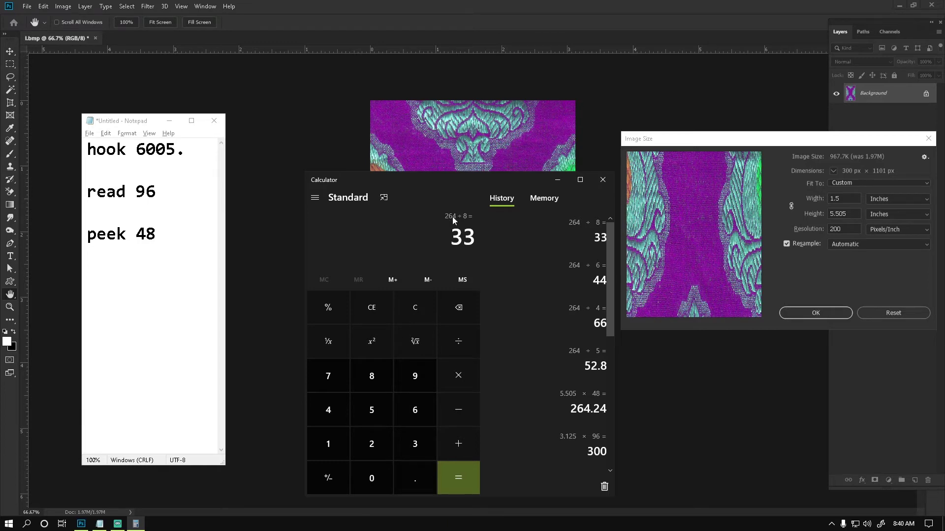
{"action": "left_click", "coordinate": [744, 144]}
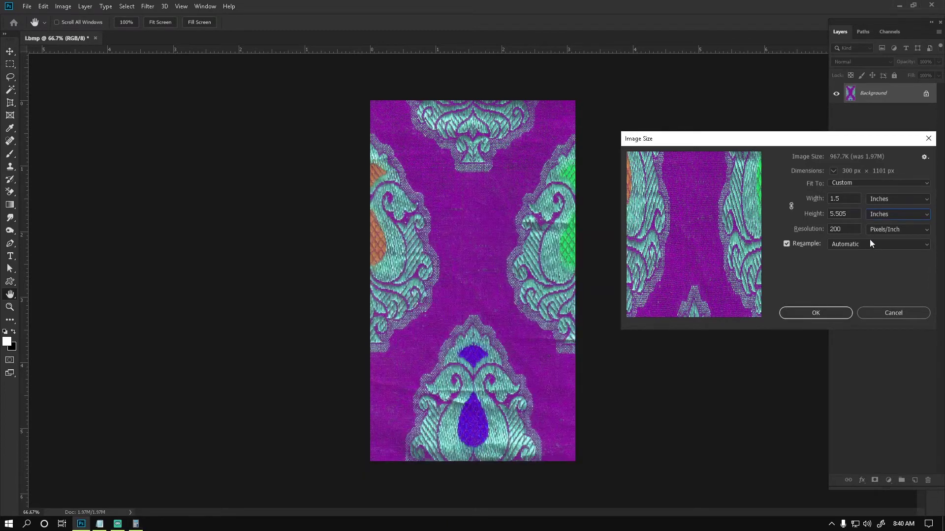
- Set the height to 264 pixels with width 300 and apply the resize
{"action": "left_click", "coordinate": [898, 214]}
{"action": "left_click", "coordinate": [884, 231]}
{"action": "double_click", "coordinate": [839, 214]}
{"action": "type", "text": "264"}
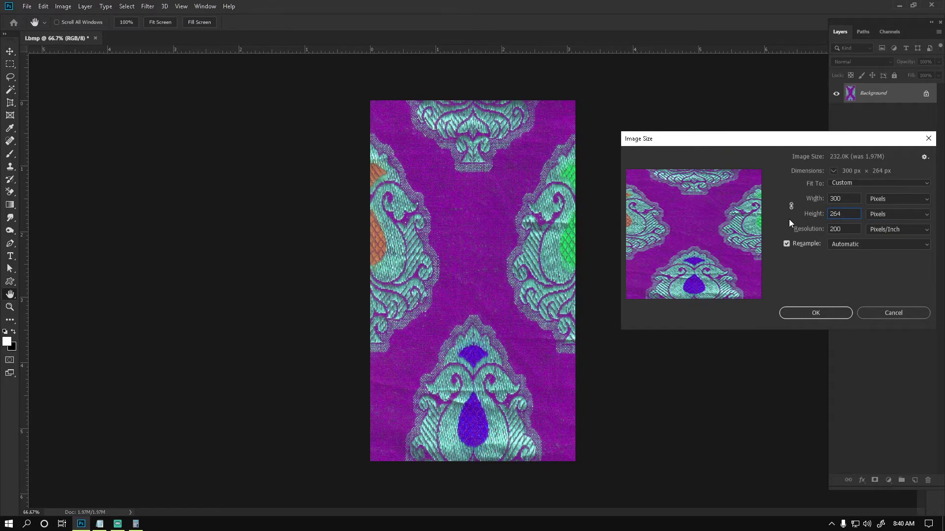
{"action": "left_click", "coordinate": [811, 314]}
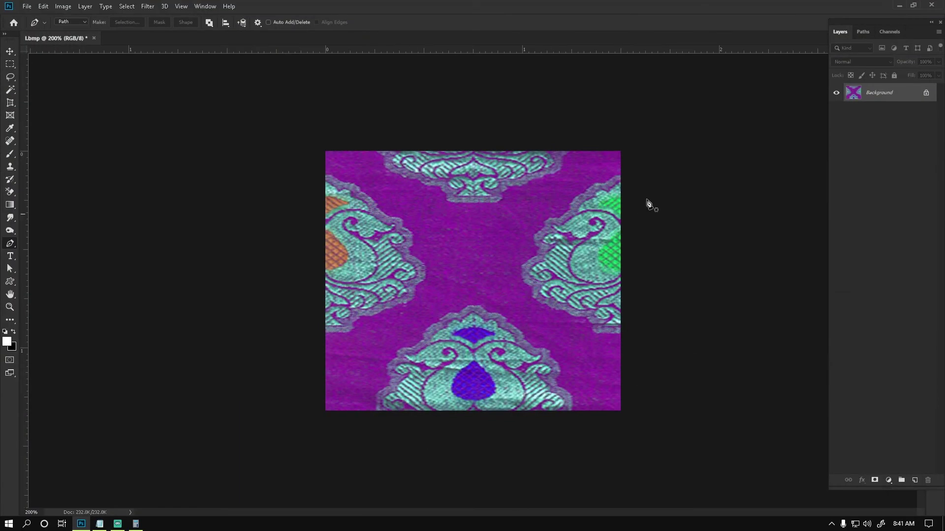
{"action": "key", "text": "p"}
- Save the resized tile as a BMP in jcard, replacing the existing l.bmp
{"action": "key", "text": "ctrl+shift+s"}
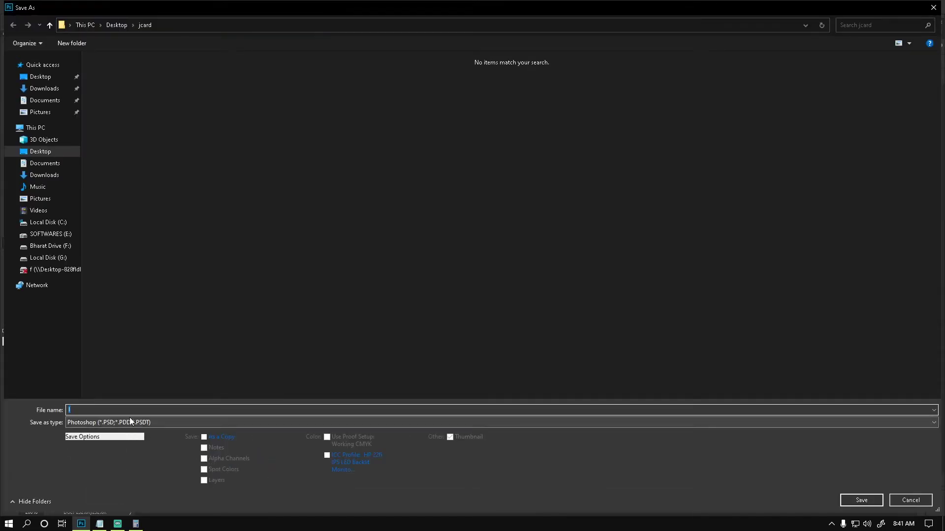
{"action": "left_click", "coordinate": [130, 421]}
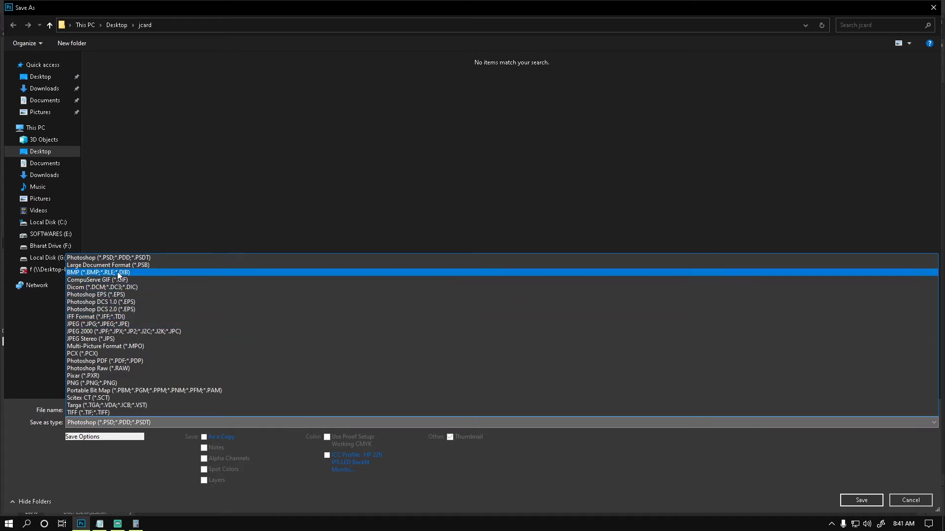
{"action": "left_click", "coordinate": [119, 273]}
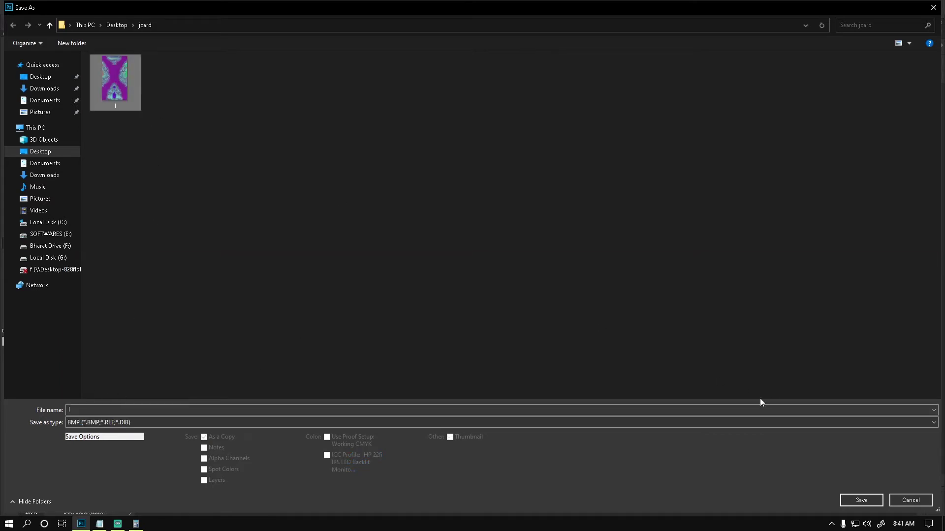
{"action": "left_click", "coordinate": [864, 501]}
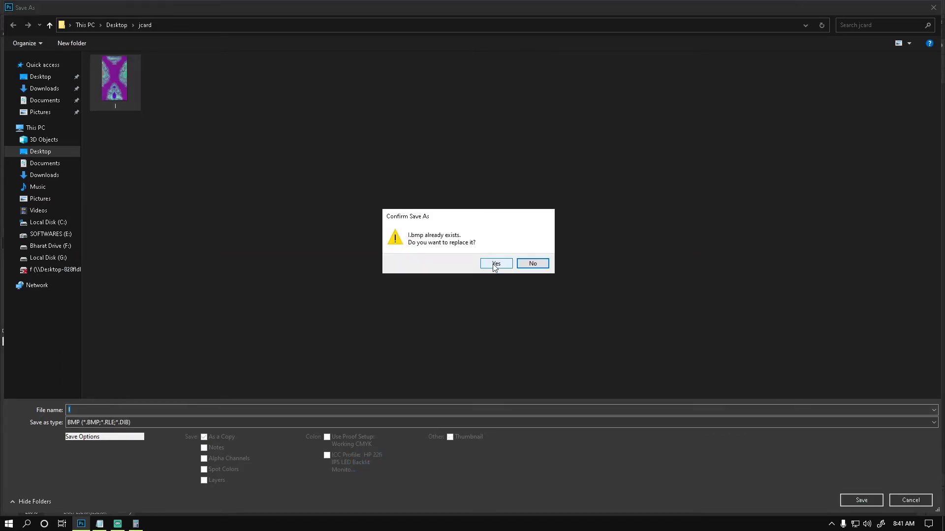
{"action": "left_click", "coordinate": [495, 263]}
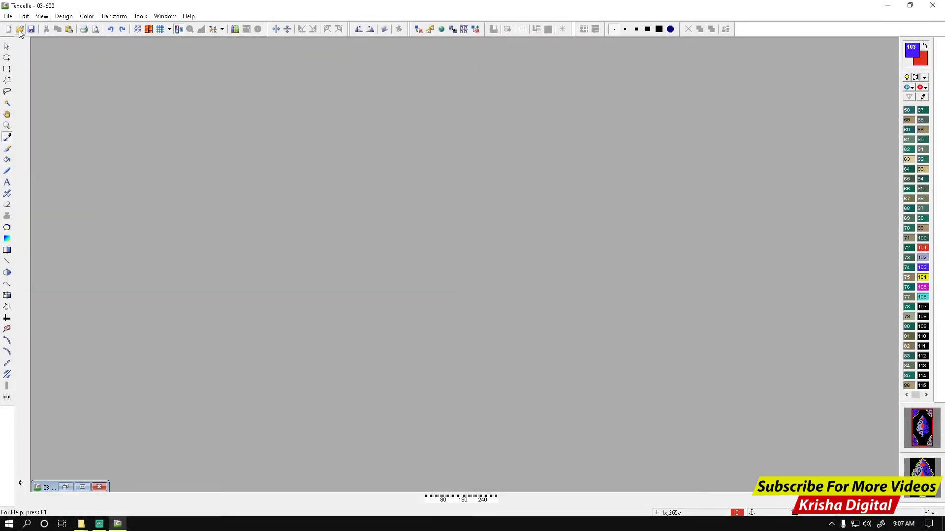
- Open the 300 × 264 px l.bmp from Desktop > jcard in Texcelle
{"action": "left_click", "coordinate": [8, 16]}
{"action": "left_click", "coordinate": [35, 39]}
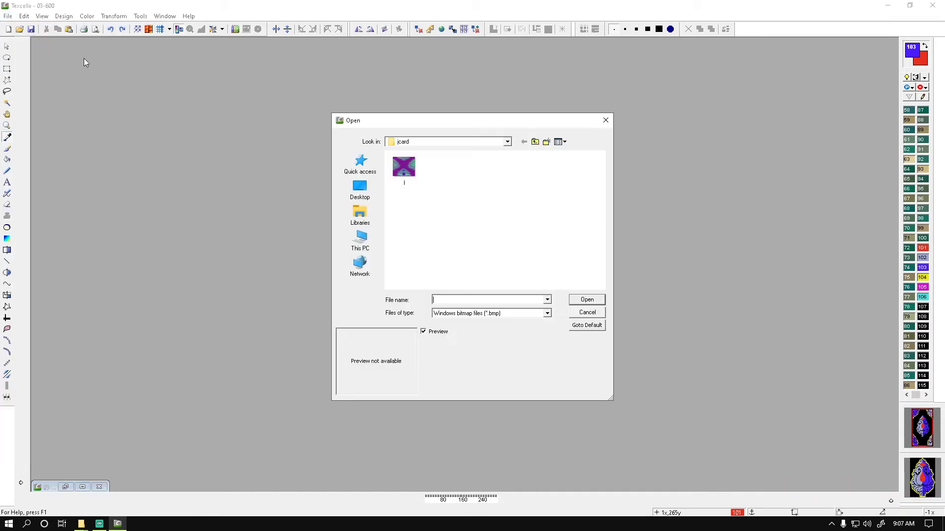
{"action": "left_click", "coordinate": [361, 190]}
{"action": "double_click", "coordinate": [552, 170]}
{"action": "left_click", "coordinate": [415, 184]}
{"action": "key", "text": "Return"}
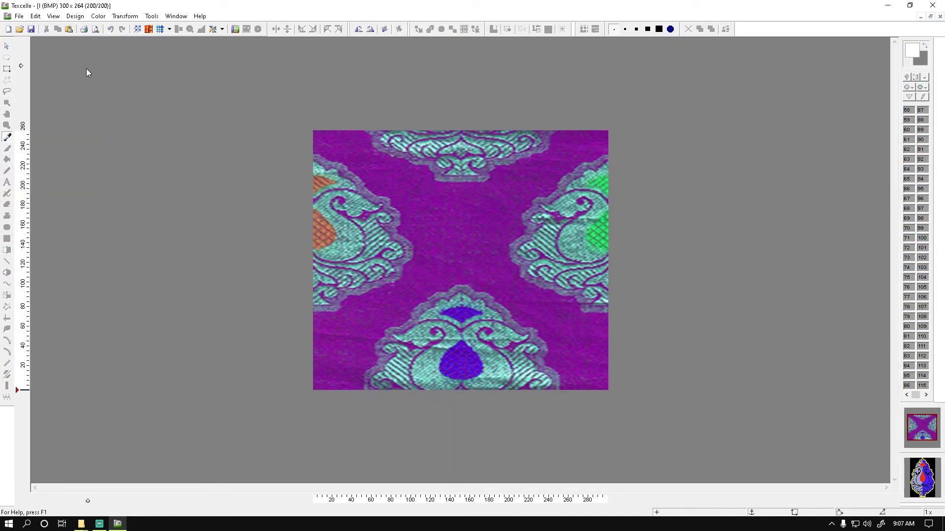
- Reduce the image to 200 colours, converting it into the PHOTO design file Pattern Design4
{"action": "left_click", "coordinate": [98, 16]}
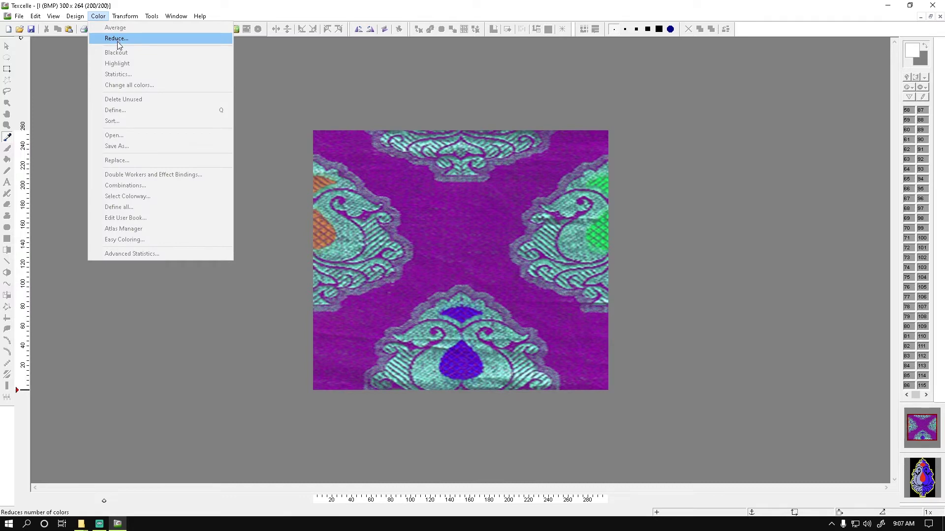
{"action": "left_click", "coordinate": [115, 40]}
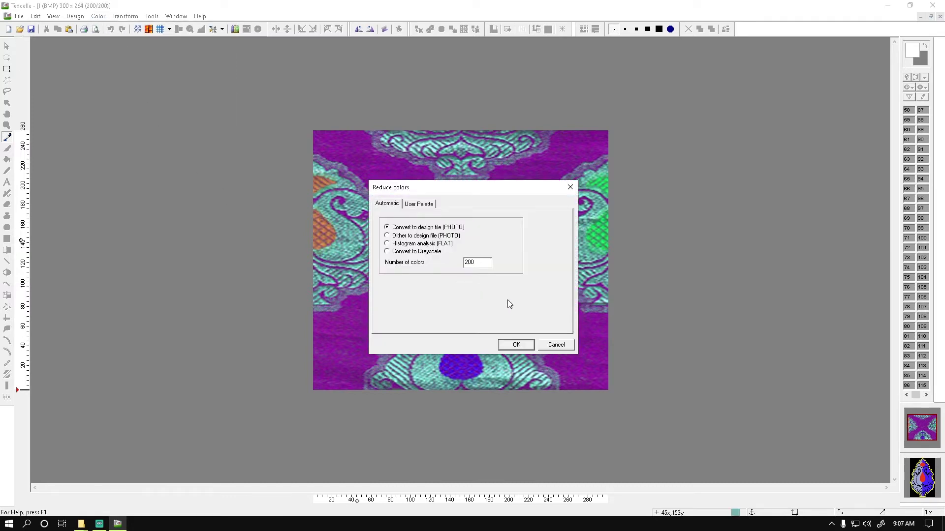
{"action": "double_click", "coordinate": [472, 263]}
{"action": "left_click", "coordinate": [524, 345]}
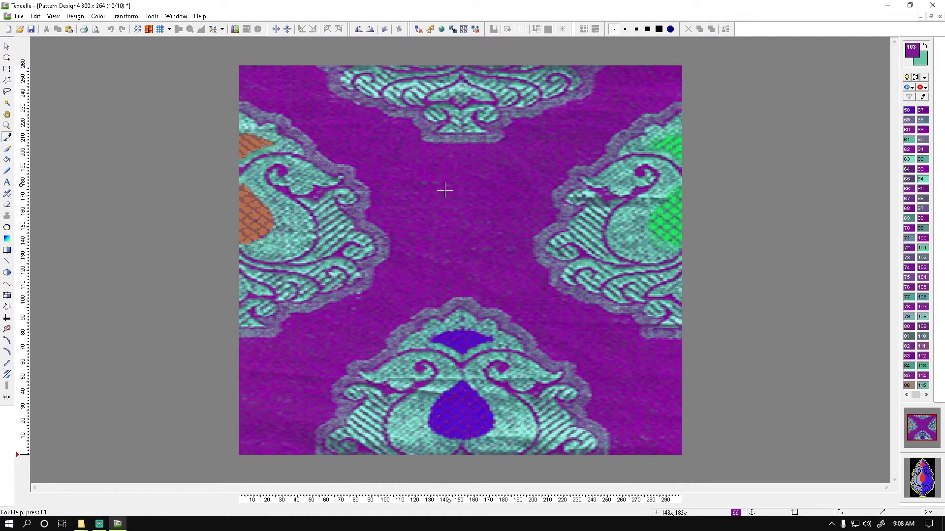
- In the Resize Design settings, enter 96 as the first paper format value
{"action": "left_click", "coordinate": [75, 16]}
{"action": "left_click", "coordinate": [102, 83]}
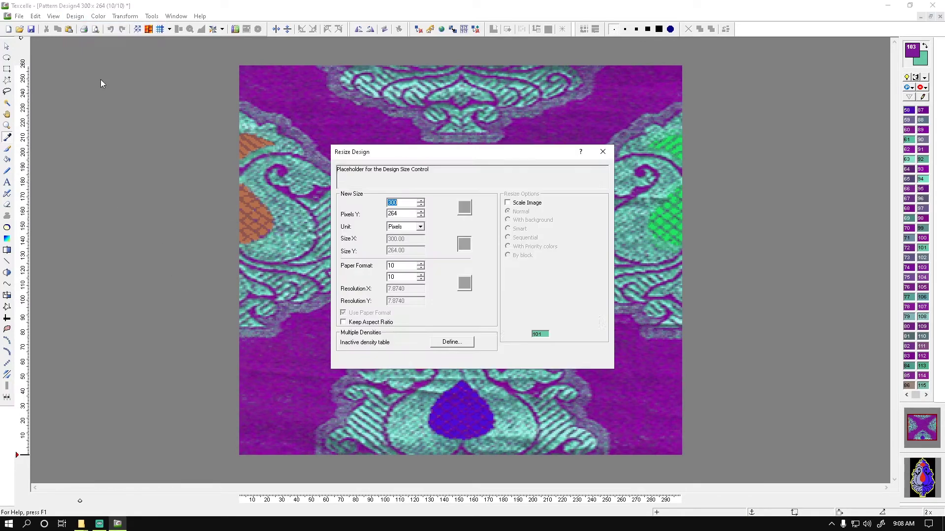
{"action": "type", "text": "96"}
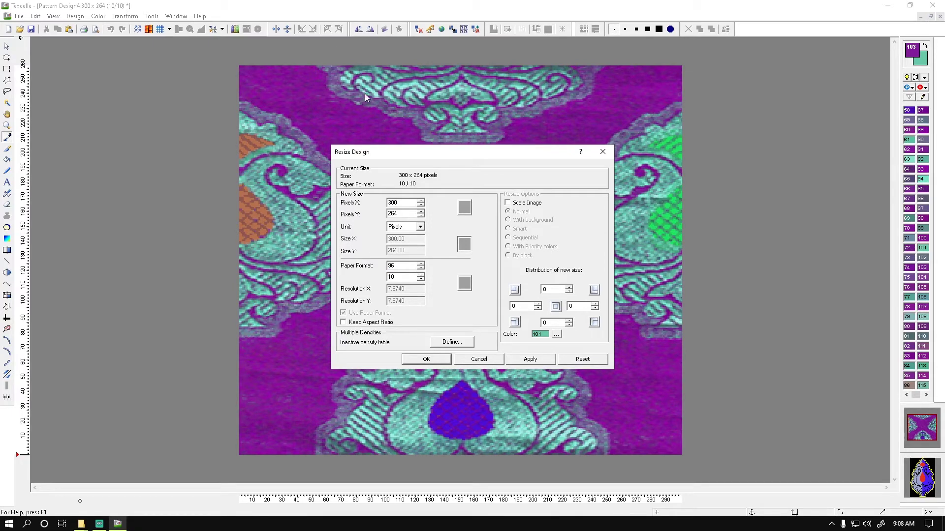
{"action": "double_click", "coordinate": [399, 278]}
- Apply a 96/48 paper format and display the design in paper-format proportions
{"action": "type", "text": "48"}
{"action": "left_click", "coordinate": [531, 360]}
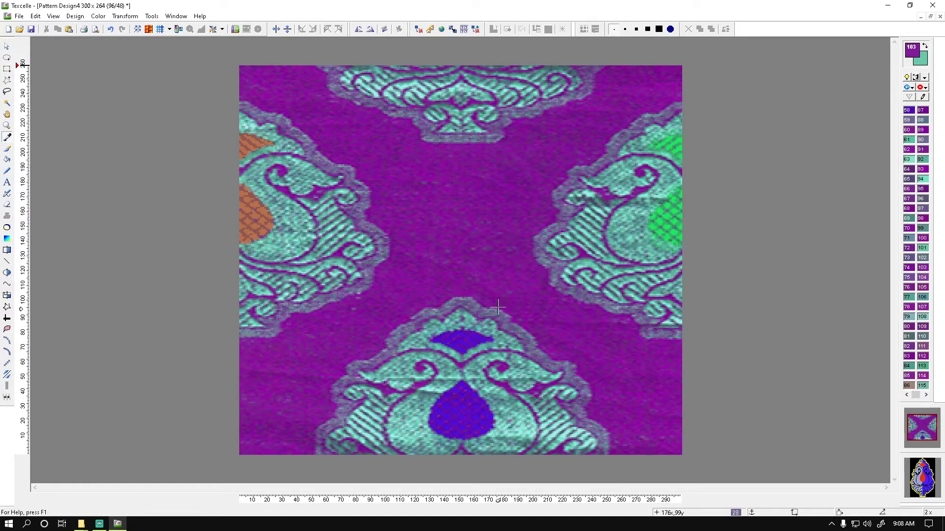
{"action": "left_click", "coordinate": [179, 30]}
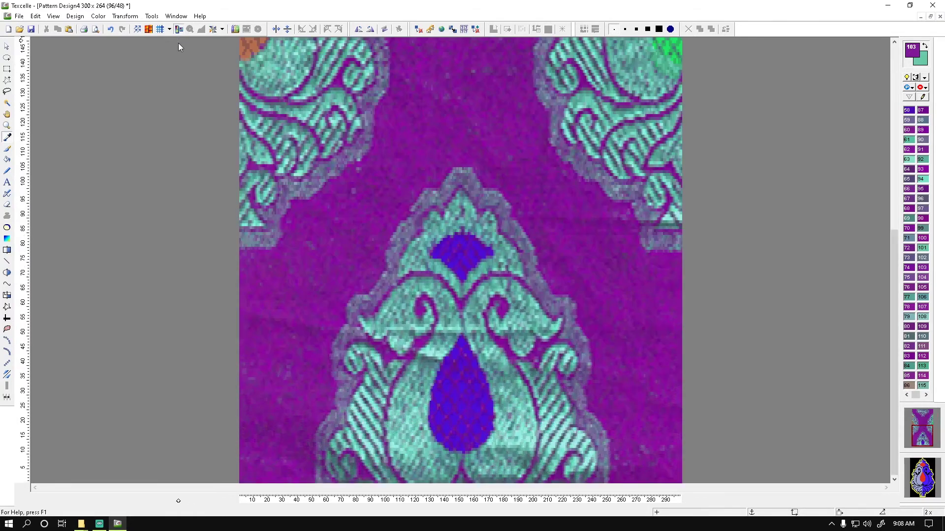
- Scroll the colour table to its last entries and pick palette colour 201
{"action": "scroll", "coordinate": [207, 104], "scroll_direction": "down", "scroll_amount": 2}
{"action": "scroll", "coordinate": [207, 103], "scroll_direction": "down", "scroll_amount": 1}
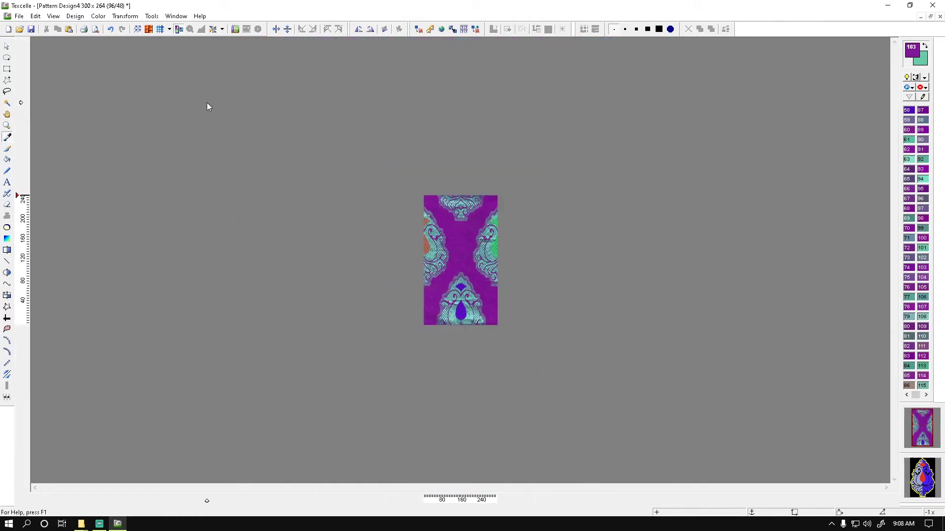
{"action": "scroll", "coordinate": [435, 154], "scroll_direction": "up", "scroll_amount": 1}
{"action": "scroll", "coordinate": [435, 155], "scroll_direction": "up", "scroll_amount": 1}
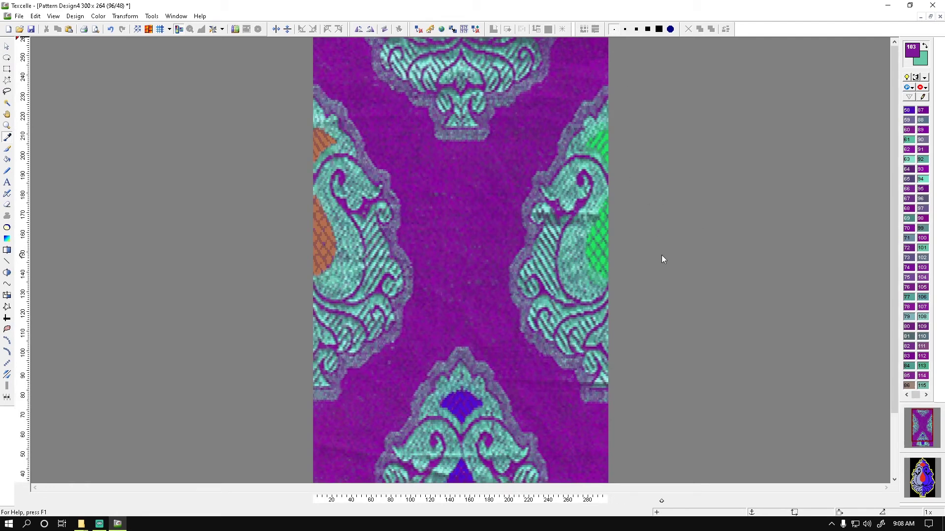
{"action": "left_click", "coordinate": [928, 398]}
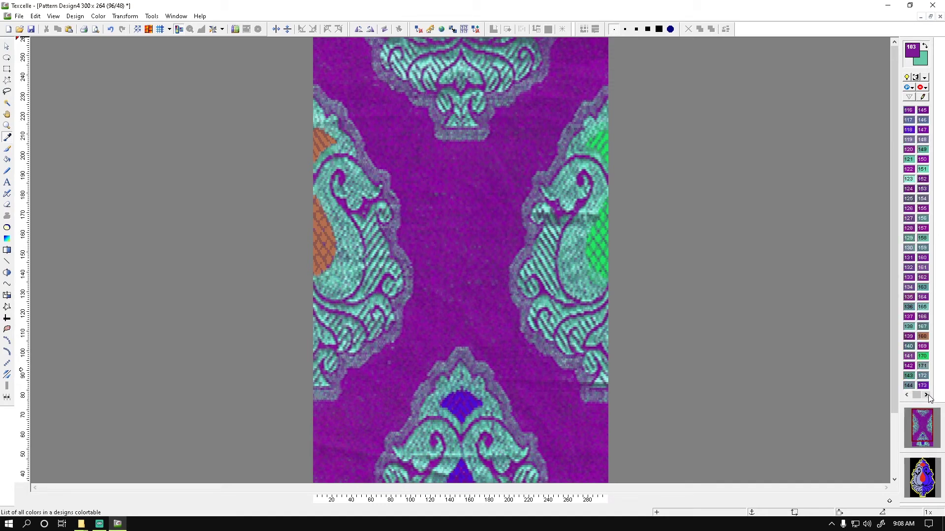
{"action": "left_click", "coordinate": [927, 396]}
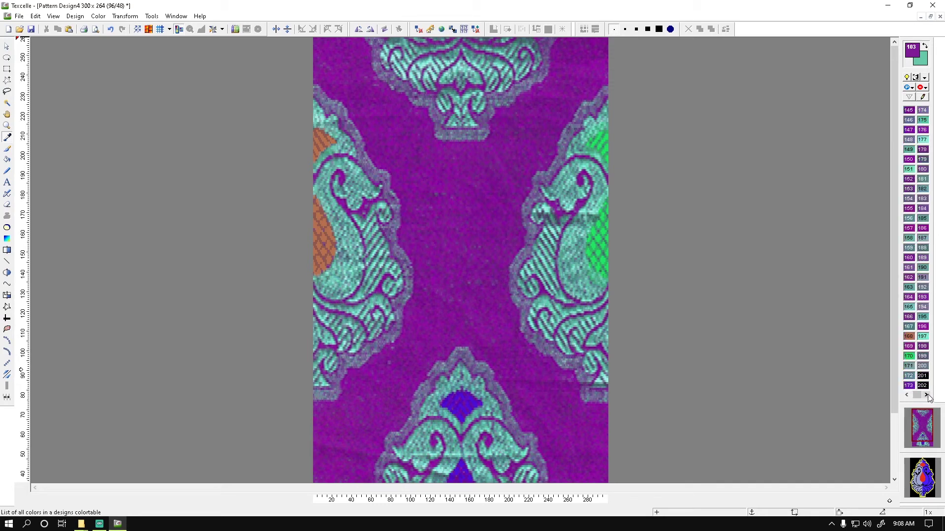
{"action": "left_click", "coordinate": [927, 397]}
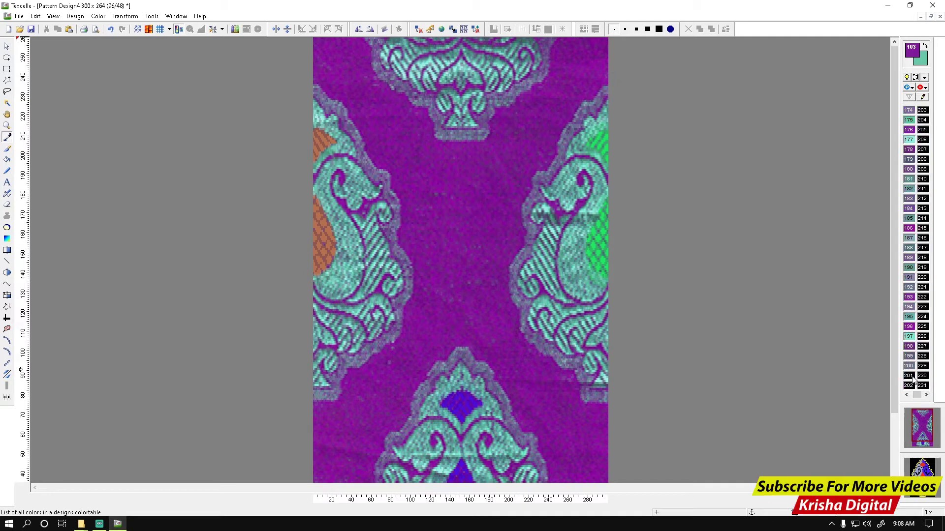
{"action": "left_click", "coordinate": [911, 376]}
- Set palette colour 201 to red and colour 202 to bright green
{"action": "double_click", "coordinate": [909, 376]}
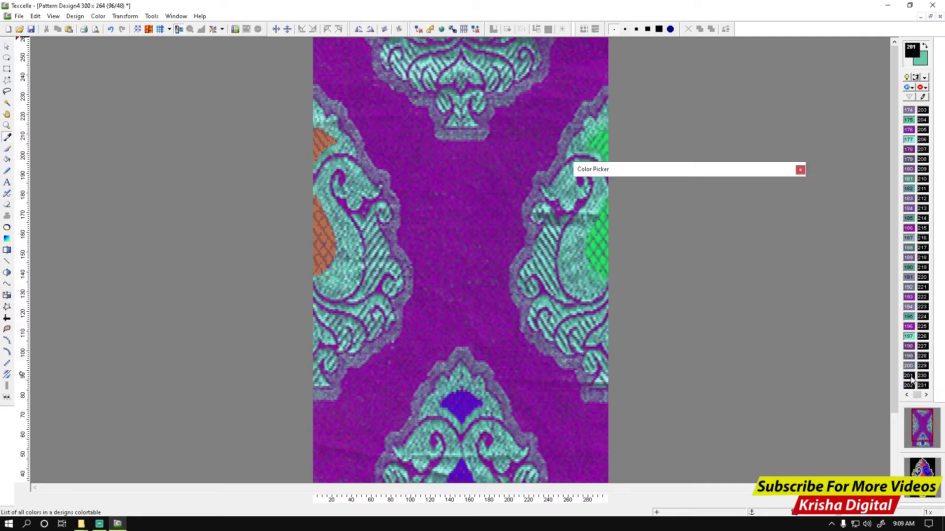
{"action": "left_click_drag", "start_coordinate": [619, 276], "coordinate": [848, 296]}
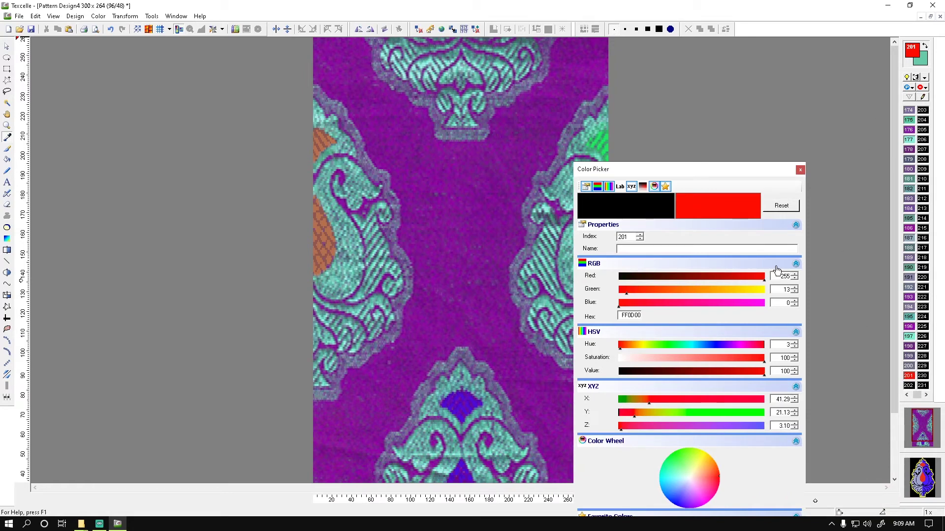
{"action": "left_click", "coordinate": [908, 386]}
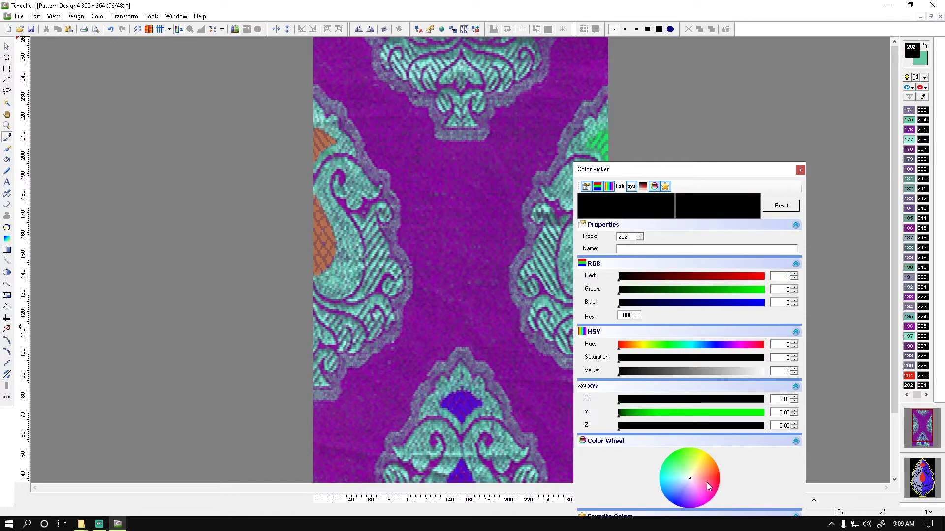
{"action": "left_click_drag", "start_coordinate": [707, 486], "coordinate": [674, 451]}
- Set colour 204 to yellow and make blue colour 203 the current colour
{"action": "left_click", "coordinate": [922, 110]}
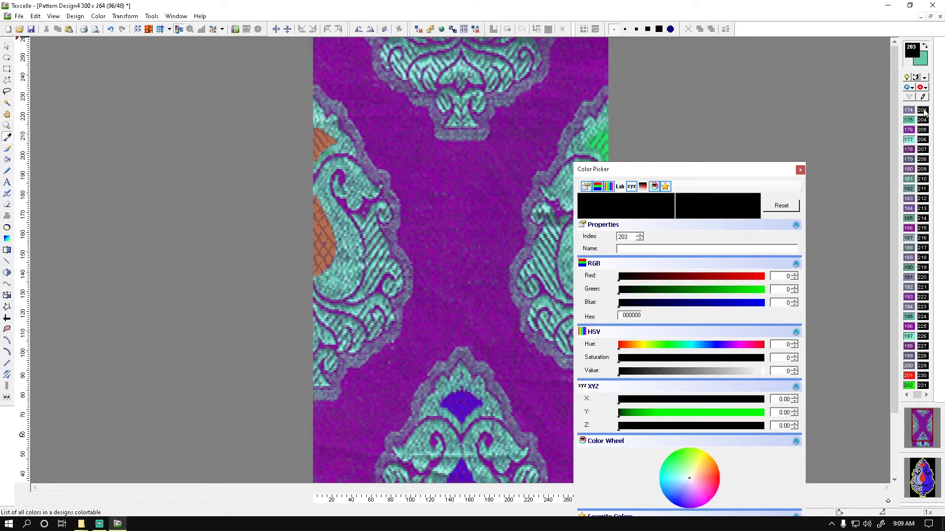
{"action": "left_click", "coordinate": [922, 120]}
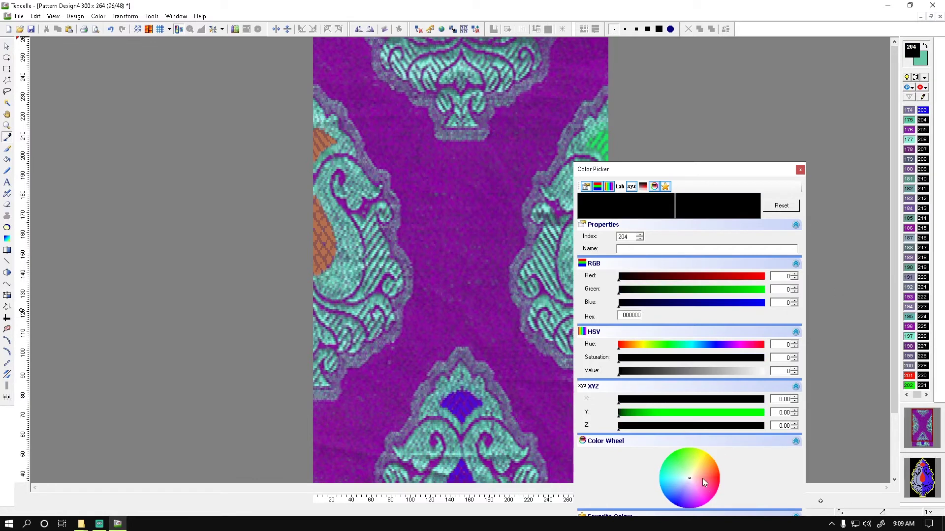
{"action": "left_click_drag", "start_coordinate": [701, 479], "coordinate": [704, 453]}
{"action": "left_click", "coordinate": [800, 170]}
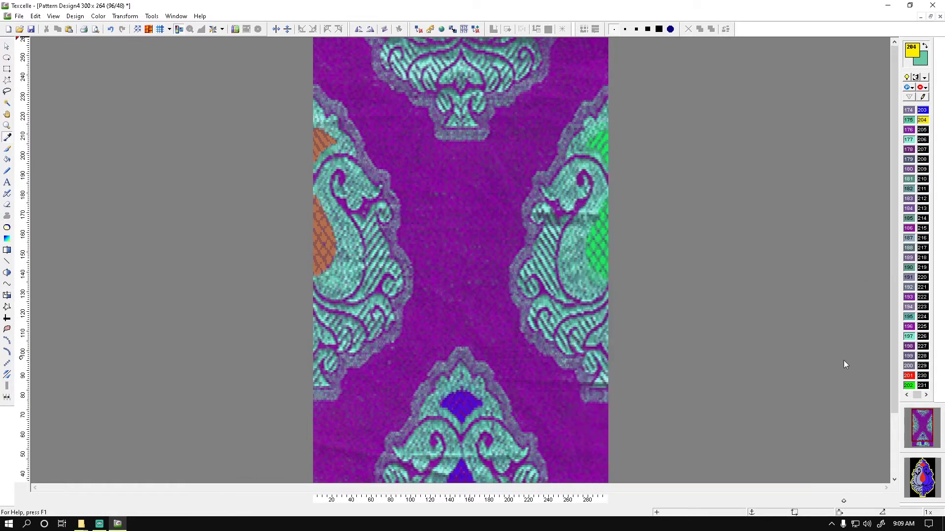
{"action": "left_click", "coordinate": [922, 109]}
{"action": "key", "text": "minus"}
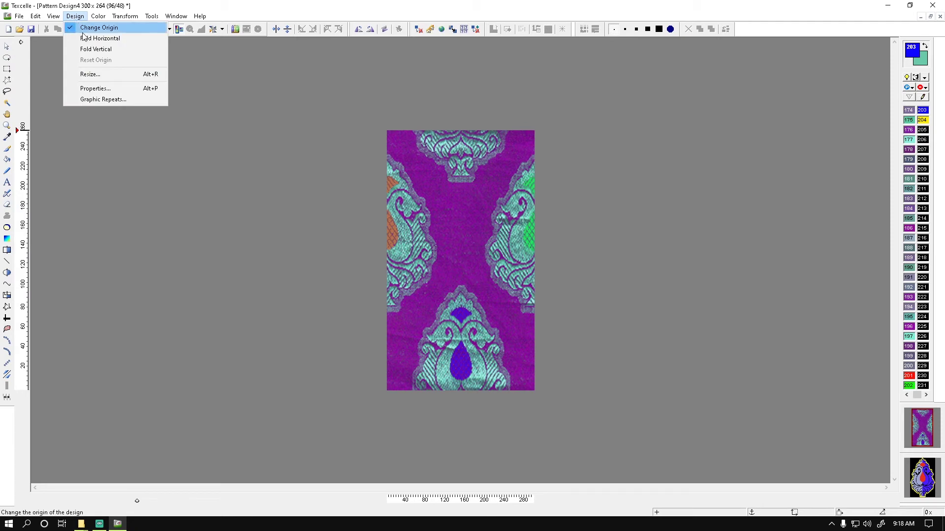
{"action": "left_click", "coordinate": [103, 40]}
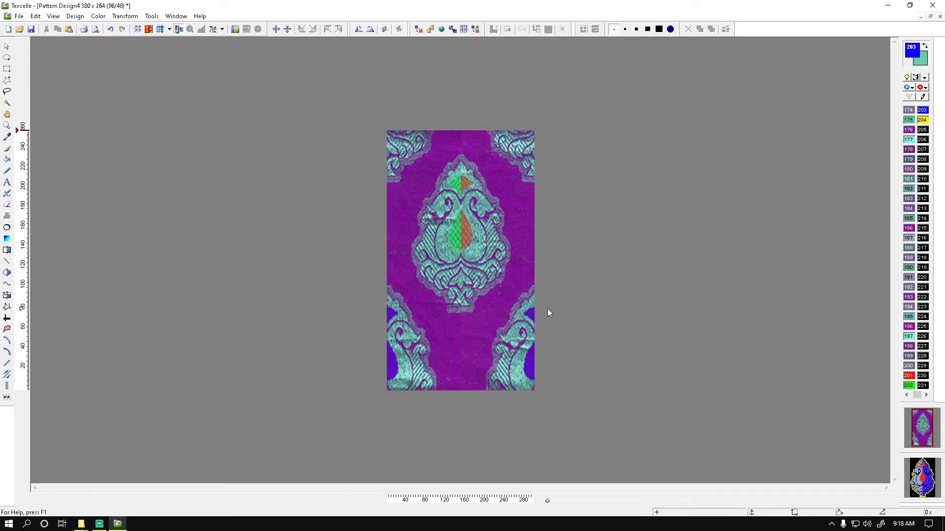
{"action": "scroll", "coordinate": [491, 236], "scroll_direction": "up", "scroll_amount": 1}
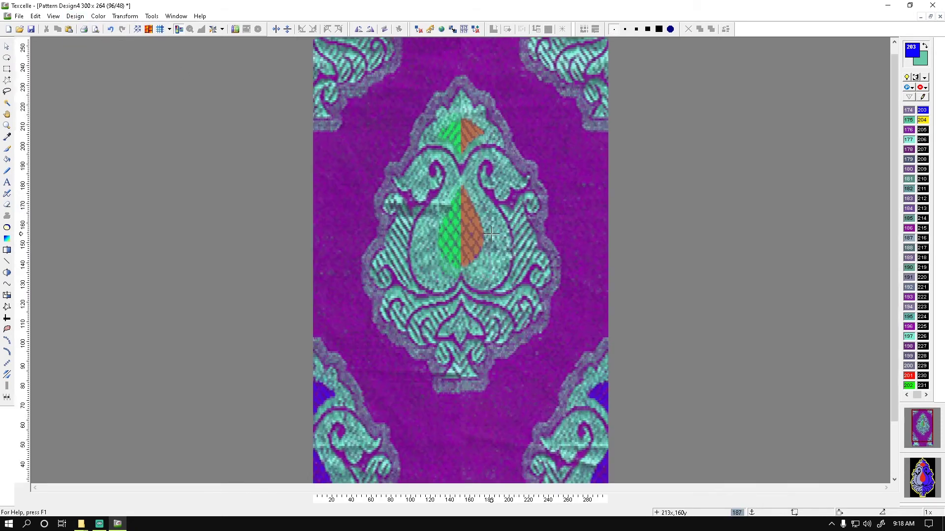
{"action": "scroll", "coordinate": [497, 256], "scroll_direction": "up", "scroll_amount": 1}
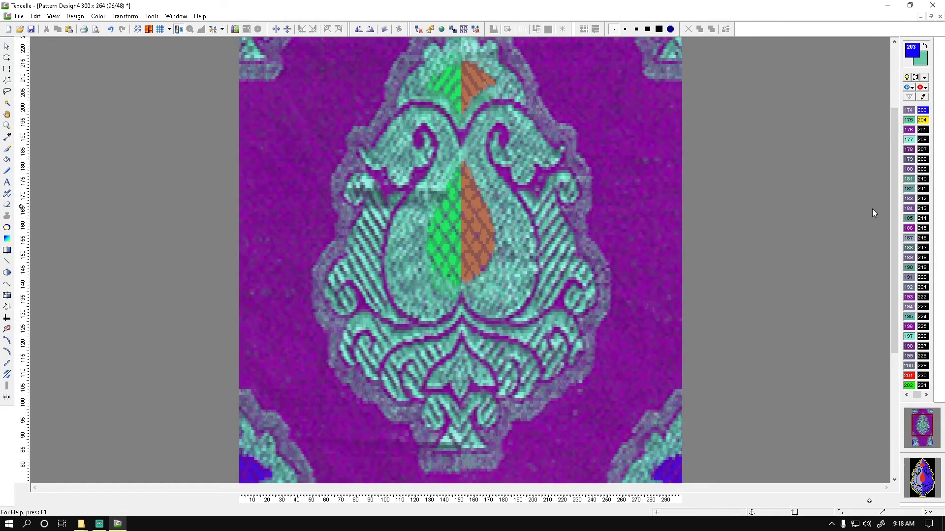
{"action": "left_click_drag", "start_coordinate": [898, 193], "coordinate": [899, 154]}
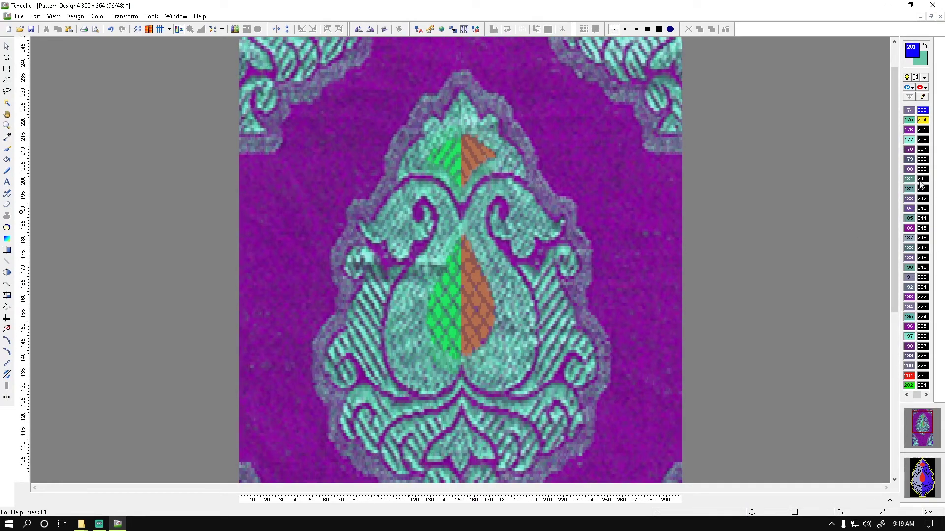
- Change palette colour 205 to magenta
{"action": "double_click", "coordinate": [922, 130]}
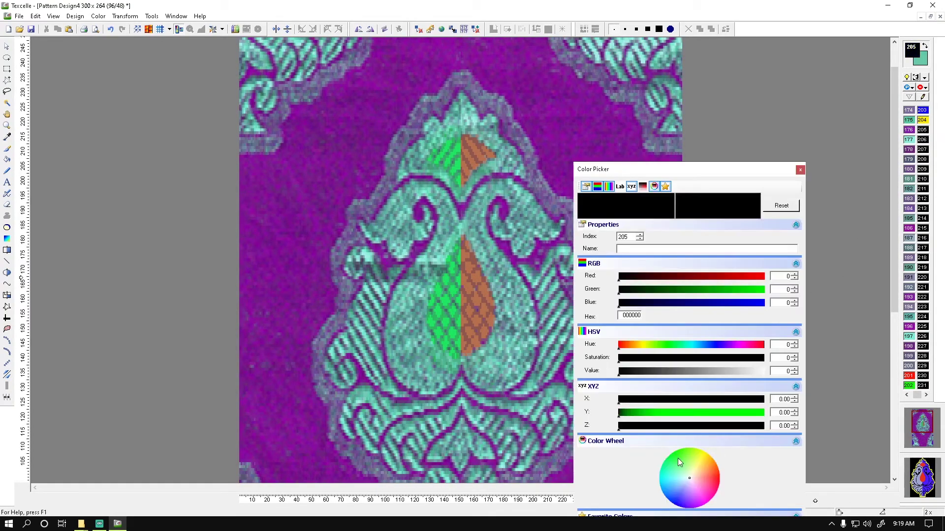
{"action": "left_click", "coordinate": [742, 344]}
{"action": "key", "text": "Return"}
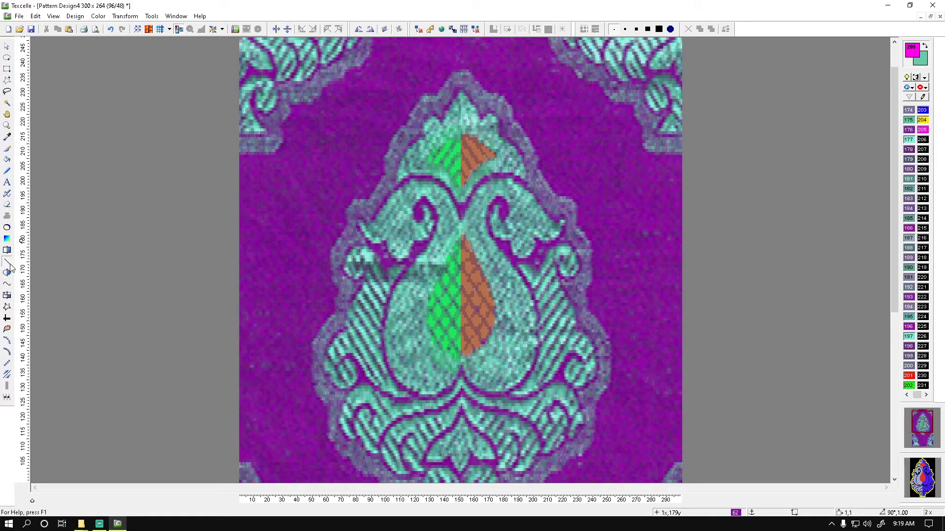
- Draw a vertical magenta line down the motif's middle at column 150
{"action": "left_click_drag", "start_coordinate": [461, 55], "coordinate": [460, 432]}
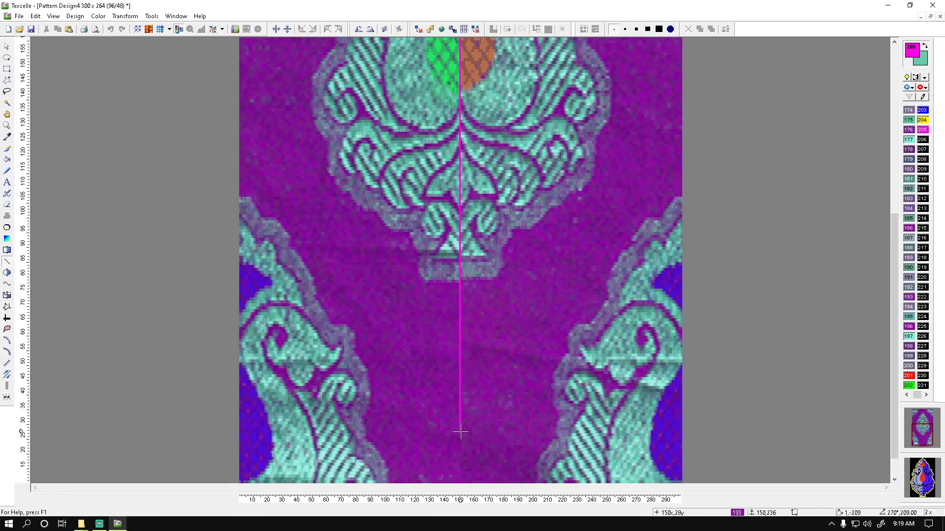
{"action": "scroll", "coordinate": [523, 305], "scroll_direction": "up", "scroll_amount": 3}
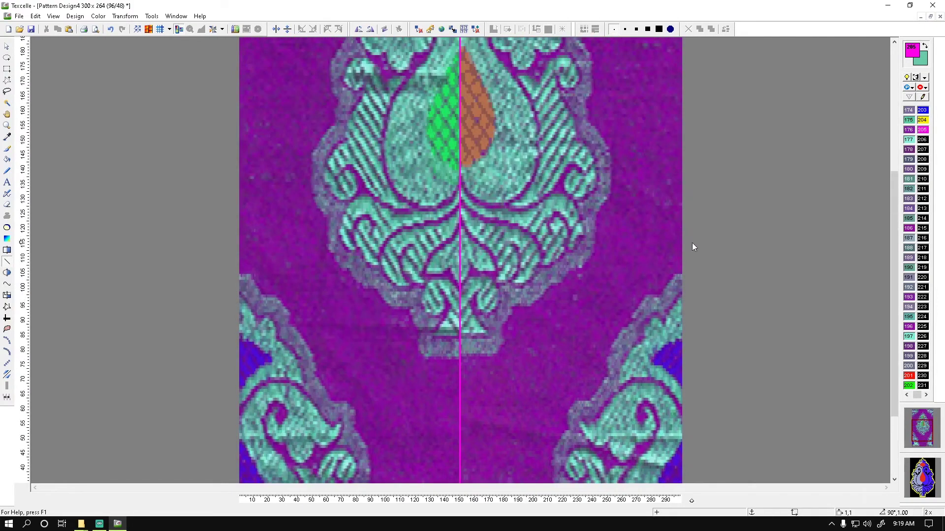
{"action": "left_click_drag", "start_coordinate": [894, 228], "coordinate": [893, 164]}
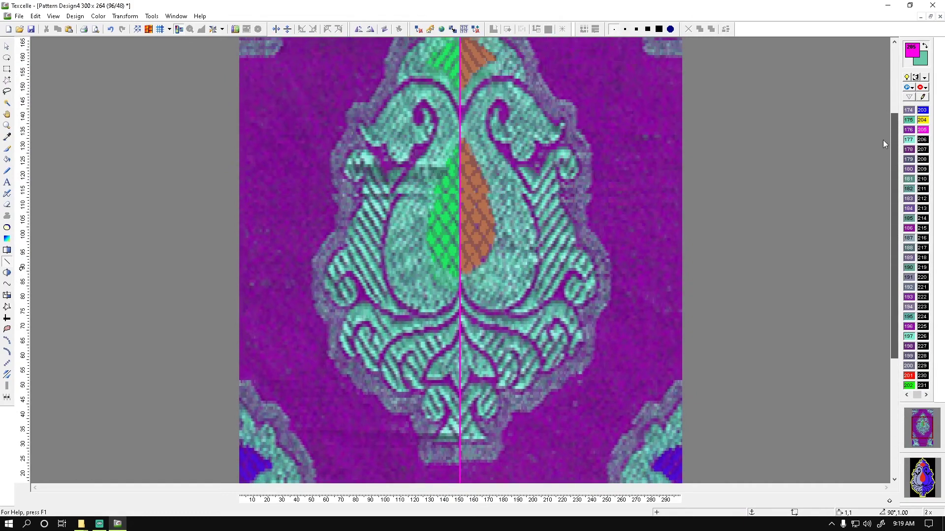
{"action": "scroll", "coordinate": [471, 294], "scroll_direction": "up", "scroll_amount": 1}
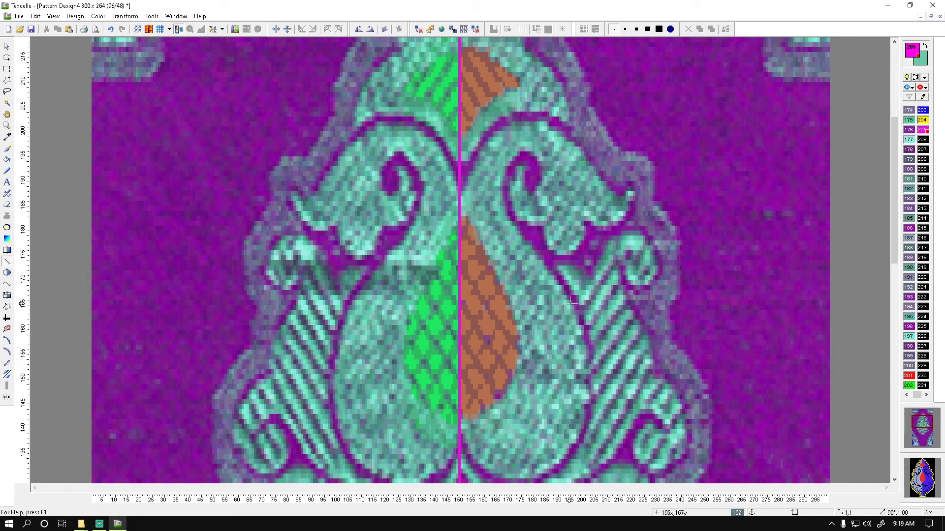
{"action": "key", "text": "l"}
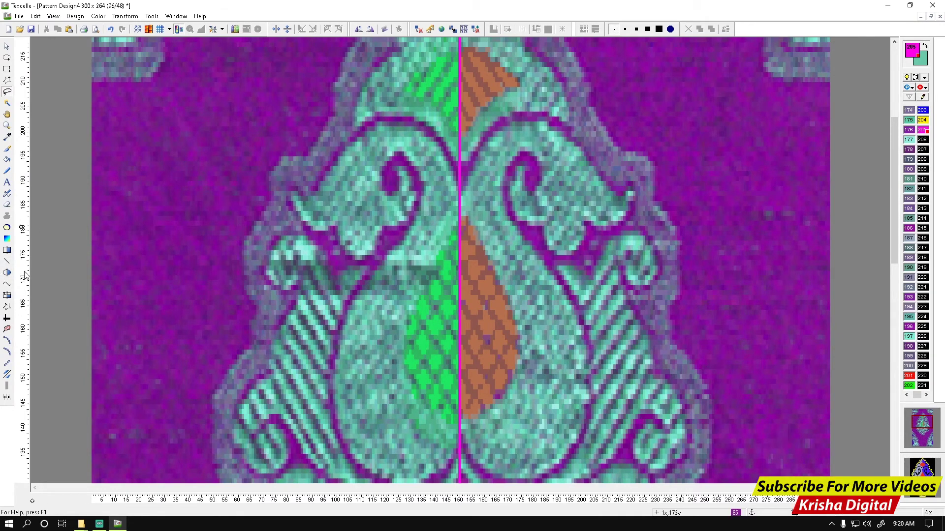
- Outline the brown teardrop's right half with a red colour-201 curve and fill it solid red
{"action": "left_click", "coordinate": [8, 286]}
{"action": "double_click", "coordinate": [8, 287]}
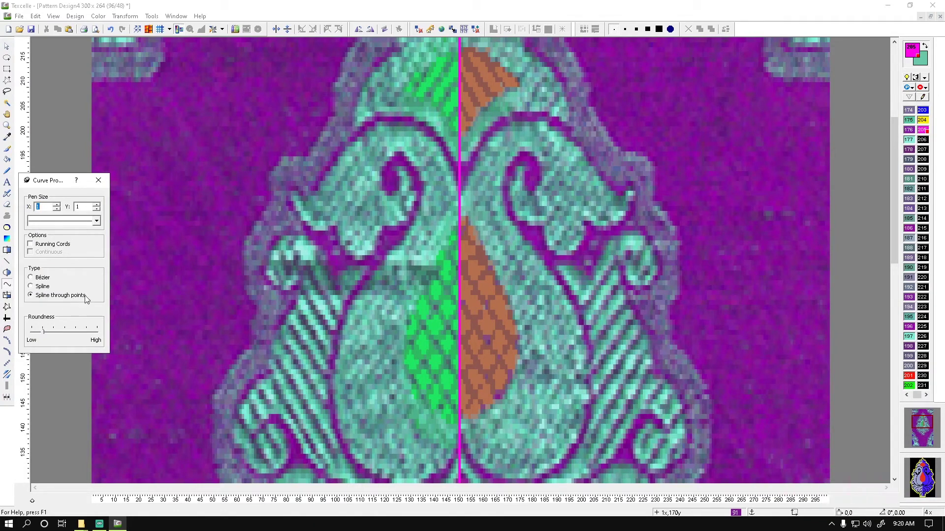
{"action": "left_click", "coordinate": [99, 180]}
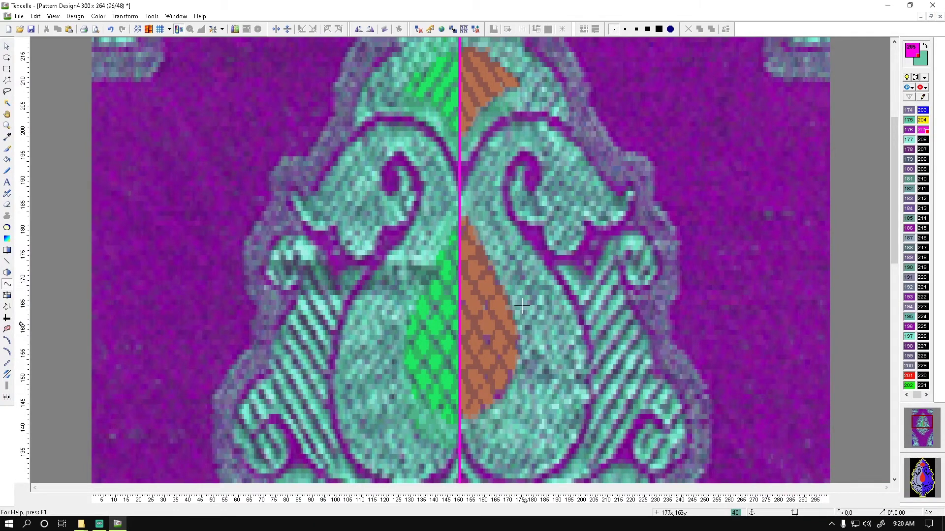
{"action": "left_click", "coordinate": [911, 377]}
{"action": "mouse_move", "coordinate": [468, 415]}
{"action": "left_mouse_down"}
{"action": "mouse_move", "coordinate": [502, 394]}
{"action": "mouse_move", "coordinate": [500, 330]}
{"action": "mouse_move", "coordinate": [514, 328]}
{"action": "mouse_move", "coordinate": [496, 394]}
{"action": "left_mouse_up"}
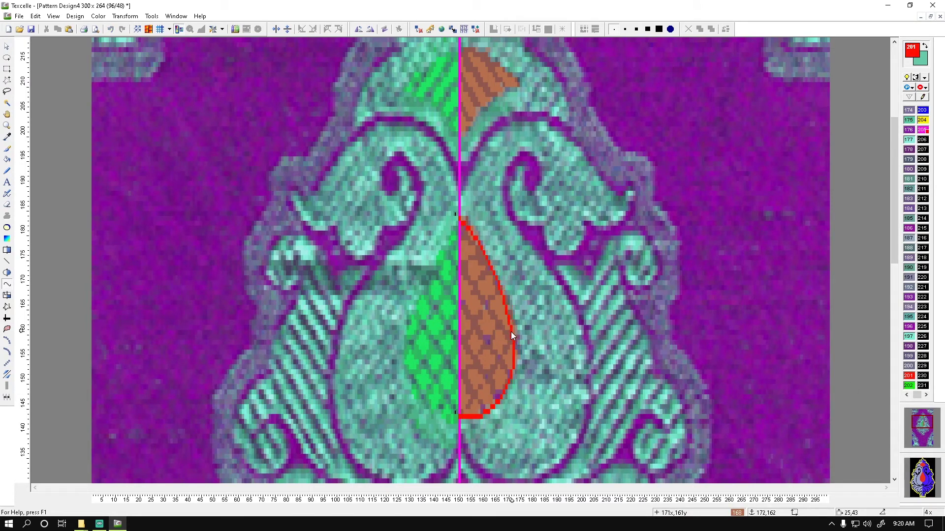
{"action": "left_click", "coordinate": [497, 395]}
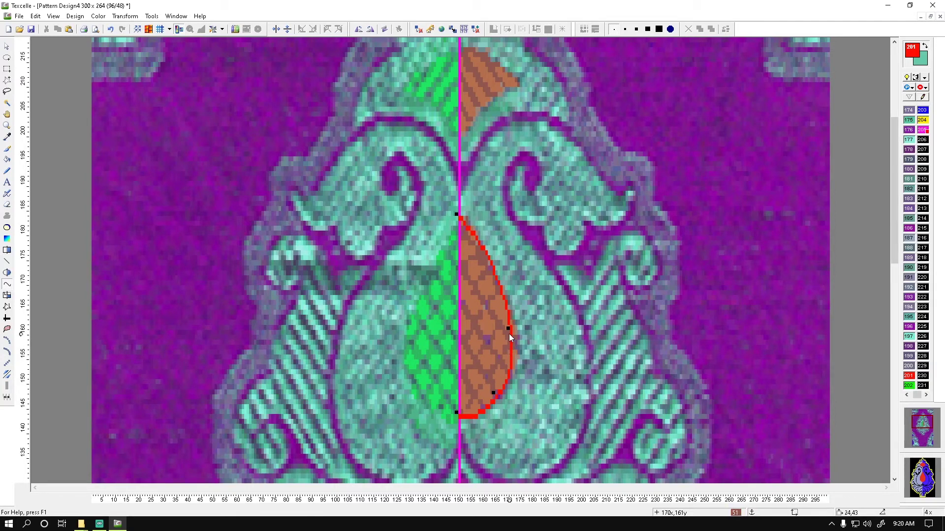
{"action": "left_click", "coordinate": [511, 363]}
{"action": "double_click", "coordinate": [7, 159]}
{"action": "left_click", "coordinate": [494, 329]}
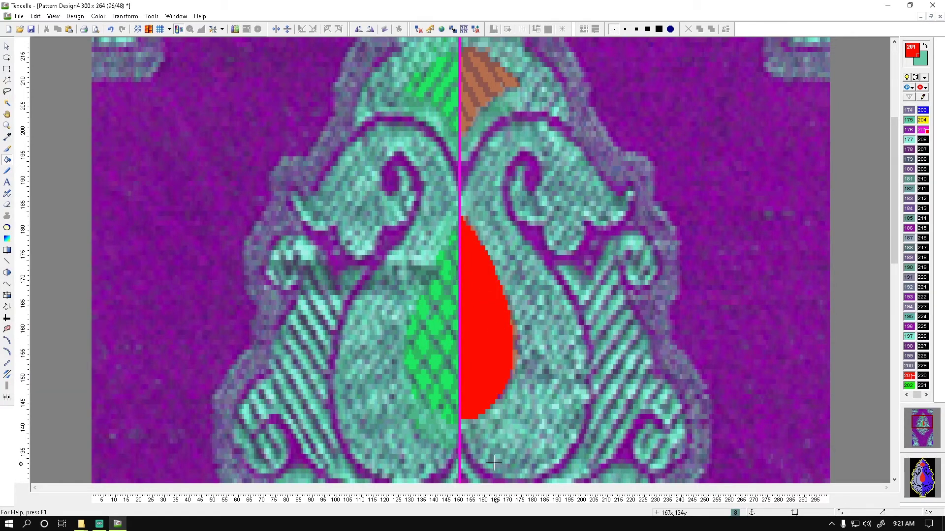
- Trace the paisley body's right edge in green colour 202 and fill it solid green
{"action": "left_click", "coordinate": [910, 387]}
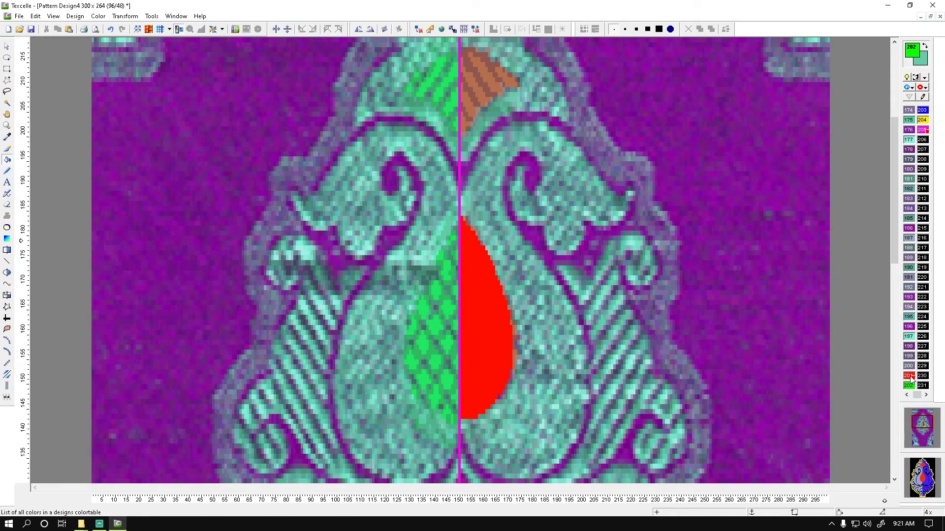
{"action": "scroll", "coordinate": [479, 300], "scroll_direction": "down", "scroll_amount": 5}
{"action": "mouse_move", "coordinate": [460, 265]}
{"action": "left_mouse_down"}
{"action": "mouse_move", "coordinate": [478, 301]}
{"action": "mouse_move", "coordinate": [562, 168]}
{"action": "mouse_move", "coordinate": [529, 312]}
{"action": "left_mouse_up"}
{"action": "mouse_move", "coordinate": [580, 254]}
{"action": "left_mouse_down"}
{"action": "mouse_move", "coordinate": [580, 125]}
{"action": "mouse_move", "coordinate": [546, 107]}
{"action": "mouse_move", "coordinate": [504, 50]}
{"action": "left_mouse_up"}
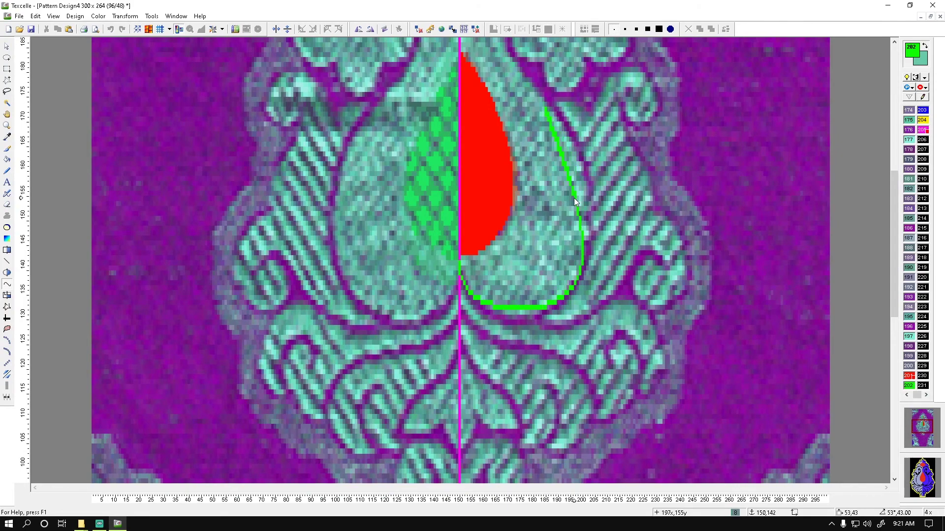
{"action": "scroll", "coordinate": [504, 49], "scroll_direction": "up", "scroll_amount": 3}
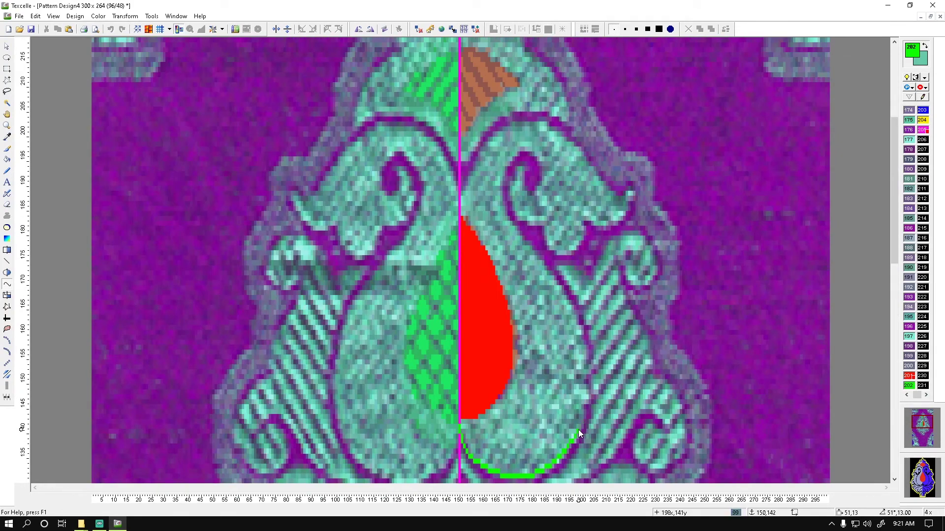
{"action": "mouse_move", "coordinate": [578, 429]}
{"action": "left_mouse_down"}
{"action": "mouse_move", "coordinate": [590, 373]}
{"action": "mouse_move", "coordinate": [582, 334]}
{"action": "mouse_move", "coordinate": [569, 298]}
{"action": "mouse_move", "coordinate": [512, 243]}
{"action": "mouse_move", "coordinate": [574, 316]}
{"action": "mouse_move", "coordinate": [586, 410]}
{"action": "mouse_move", "coordinate": [574, 316]}
{"action": "mouse_move", "coordinate": [499, 209]}
{"action": "mouse_move", "coordinate": [498, 154]}
{"action": "mouse_move", "coordinate": [534, 150]}
{"action": "mouse_move", "coordinate": [574, 244]}
{"action": "mouse_move", "coordinate": [582, 213]}
{"action": "mouse_move", "coordinate": [629, 214]}
{"action": "left_mouse_up"}
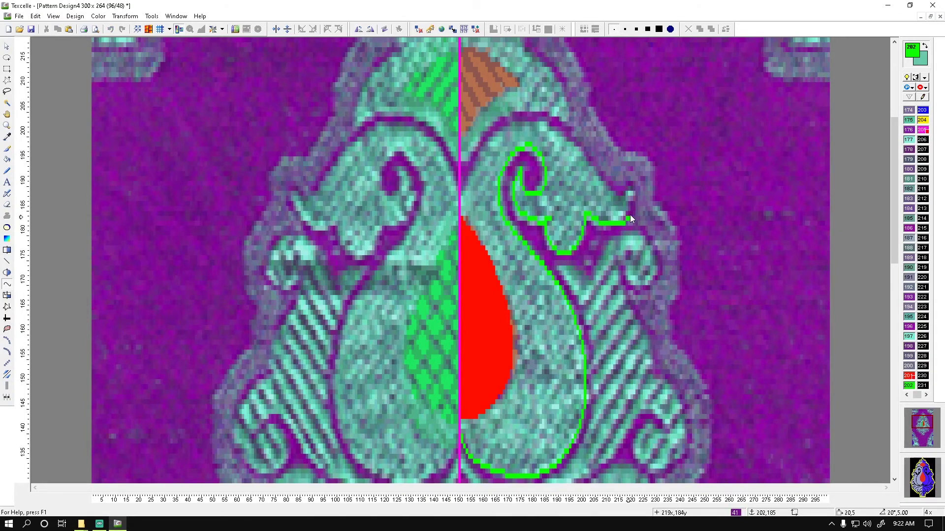
{"action": "scroll", "coordinate": [599, 212], "scroll_direction": "down", "scroll_amount": 5}
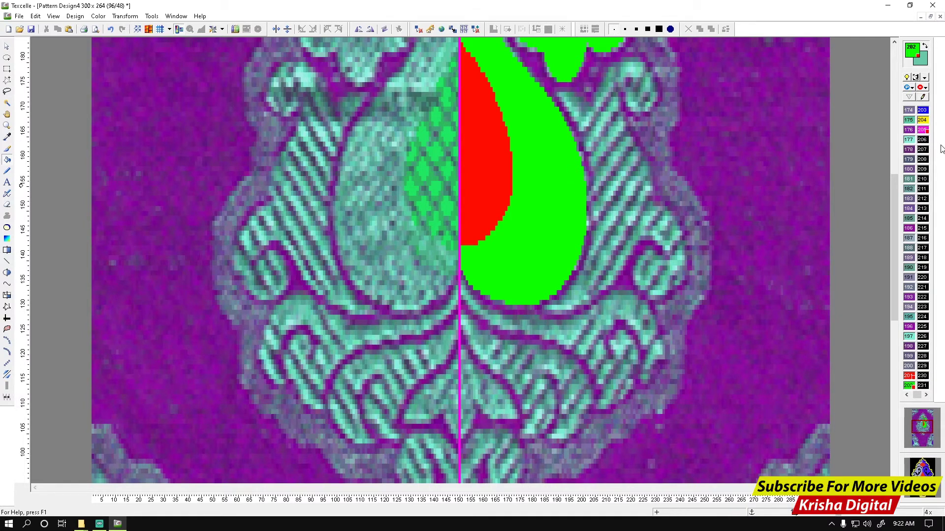
- Add a blue colour-203 contour around the green region using Add Contours
{"action": "left_click", "coordinate": [925, 112]}
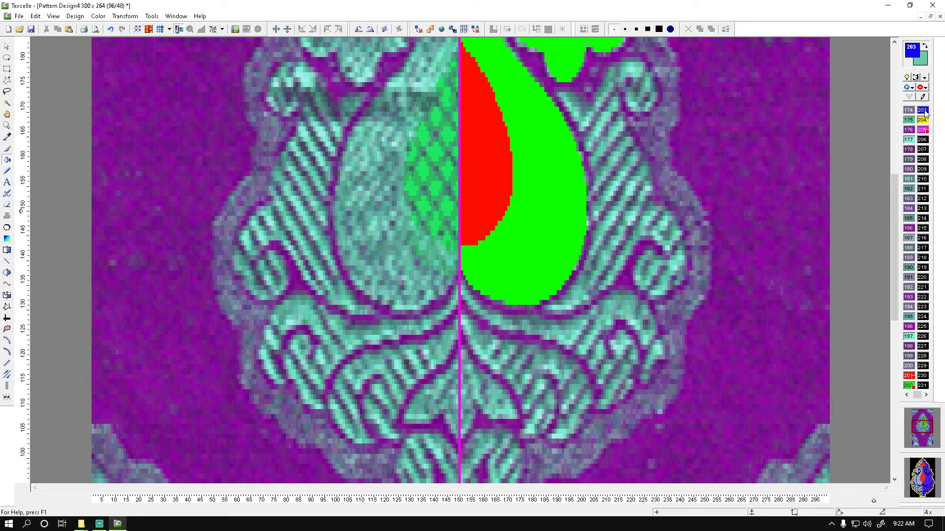
{"action": "left_click", "coordinate": [8, 228]}
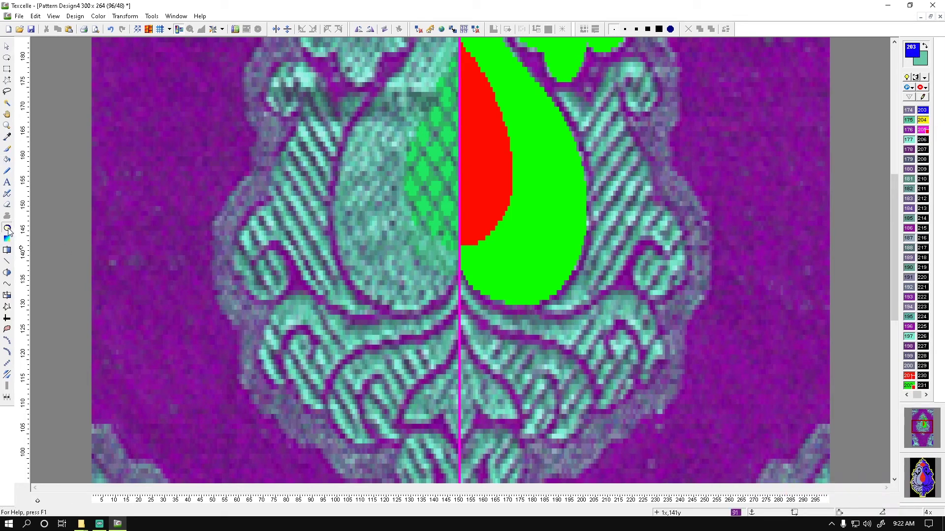
{"action": "left_click", "coordinate": [564, 213]}
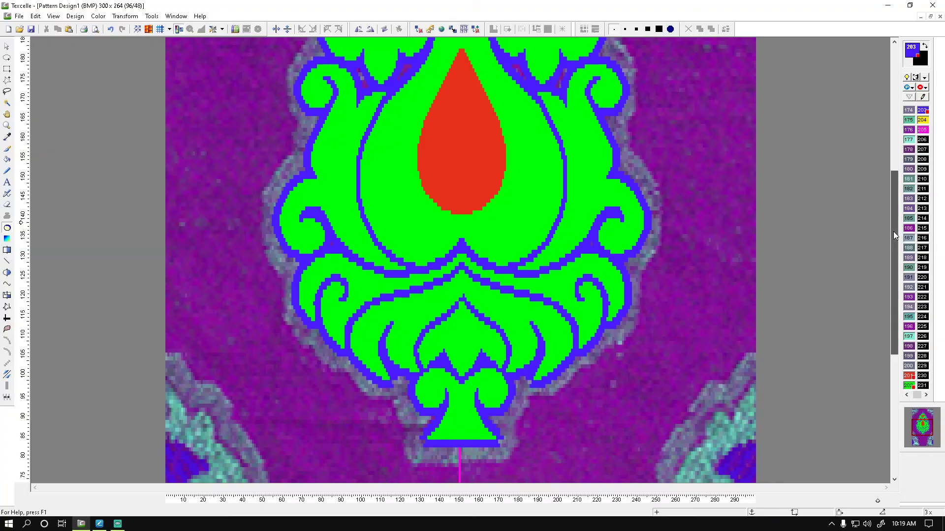
{"action": "mouse_move", "coordinate": [893, 231]}
{"action": "left_mouse_down"}
{"action": "mouse_move", "coordinate": [893, 134]}
{"action": "mouse_move", "coordinate": [892, 275]}
{"action": "left_mouse_up"}
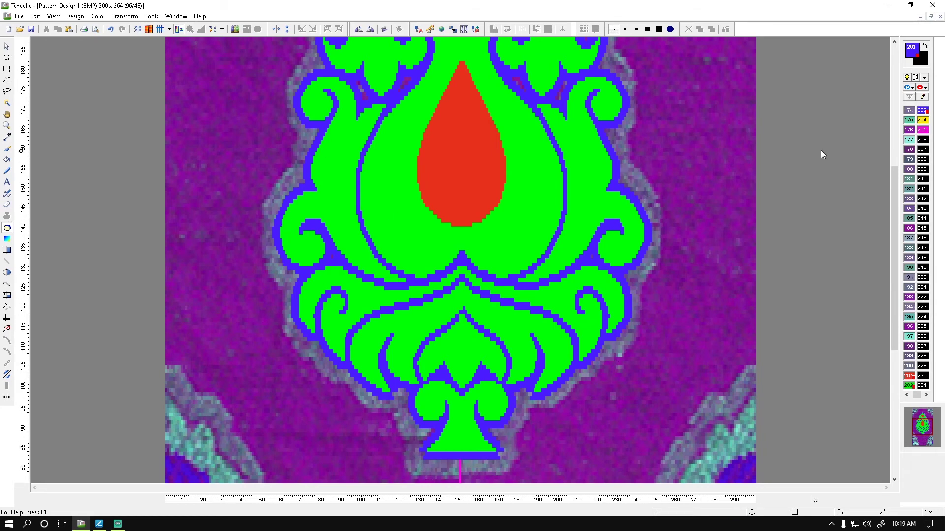
- Bucket-fill the black gap beside the left scroll and both eye interiors blue, unprotected colours only
{"action": "left_click", "coordinate": [916, 80]}
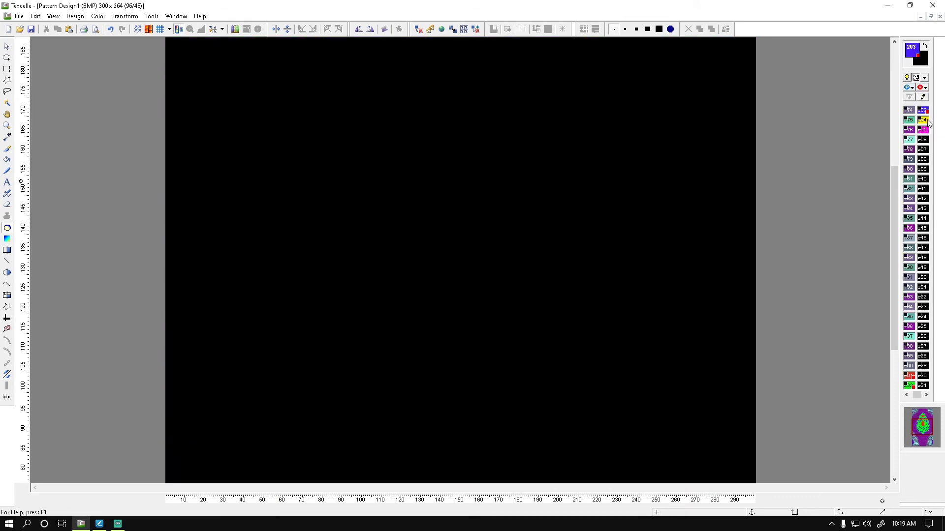
{"action": "left_click", "coordinate": [909, 375]}
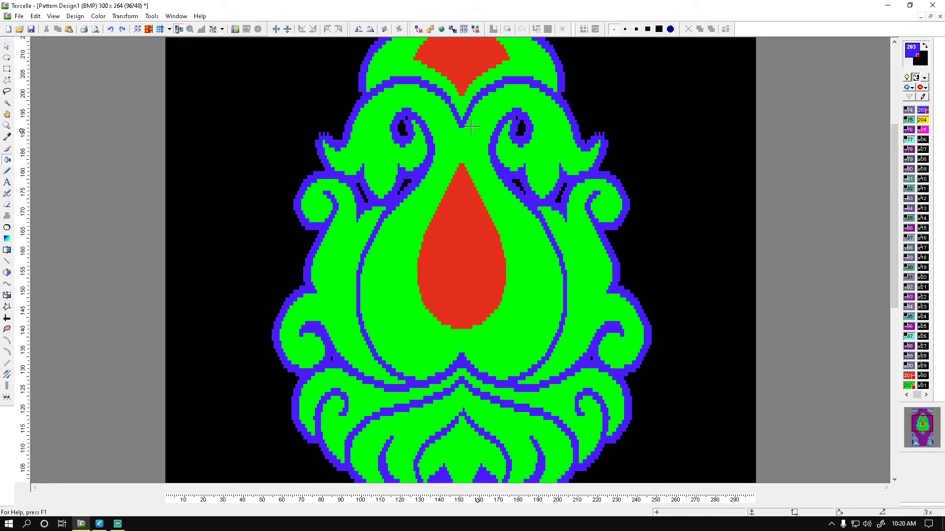
{"action": "double_click", "coordinate": [6, 162]}
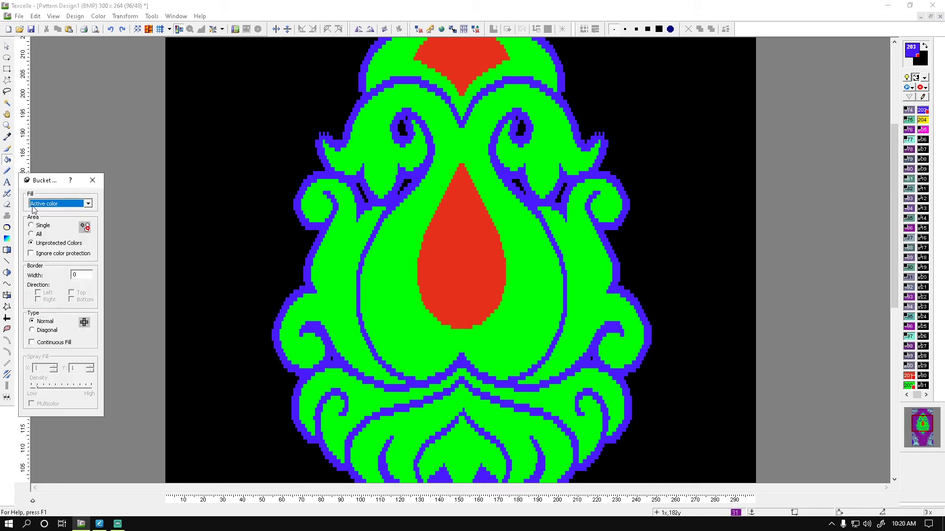
{"action": "left_click", "coordinate": [60, 248]}
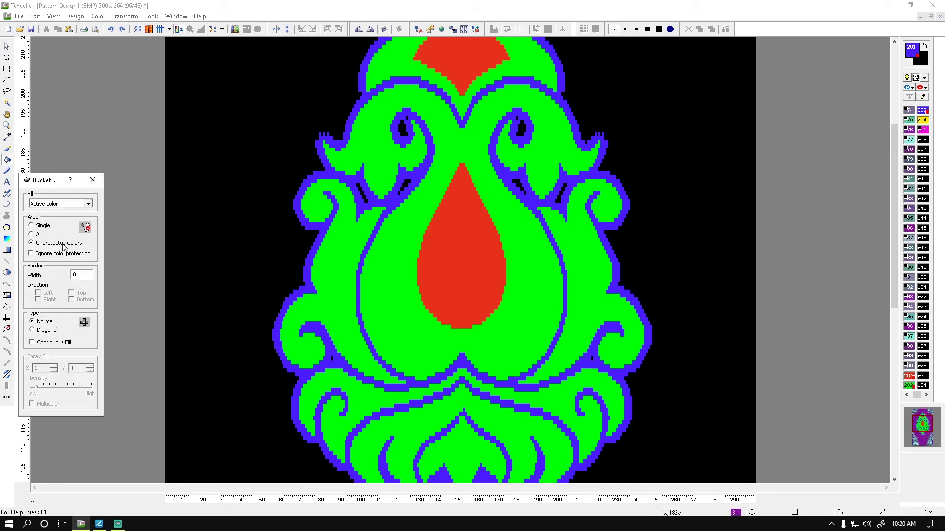
{"action": "left_click", "coordinate": [404, 186]}
{"action": "left_click", "coordinate": [403, 129]}
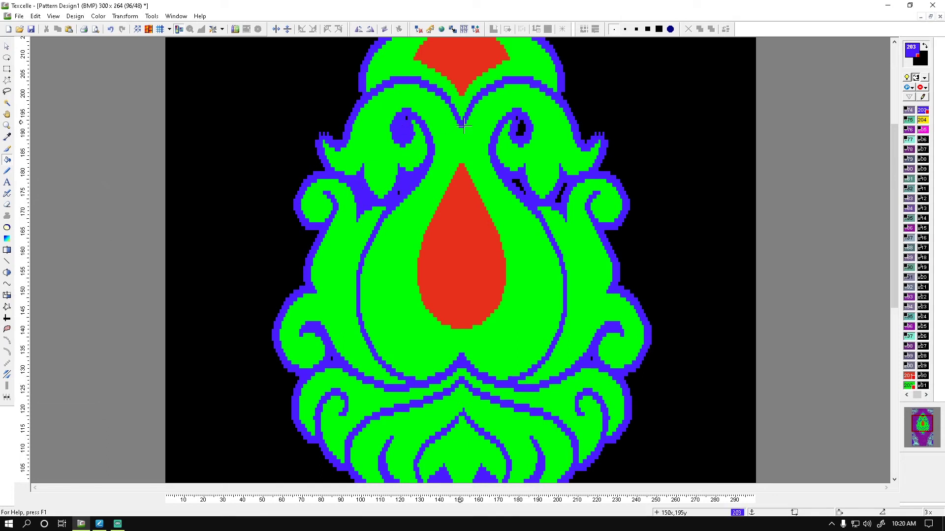
{"action": "left_click", "coordinate": [521, 128]}
- Scroll the canvas to show the purple brocade behind the retraced motif
{"action": "key", "text": "p"}
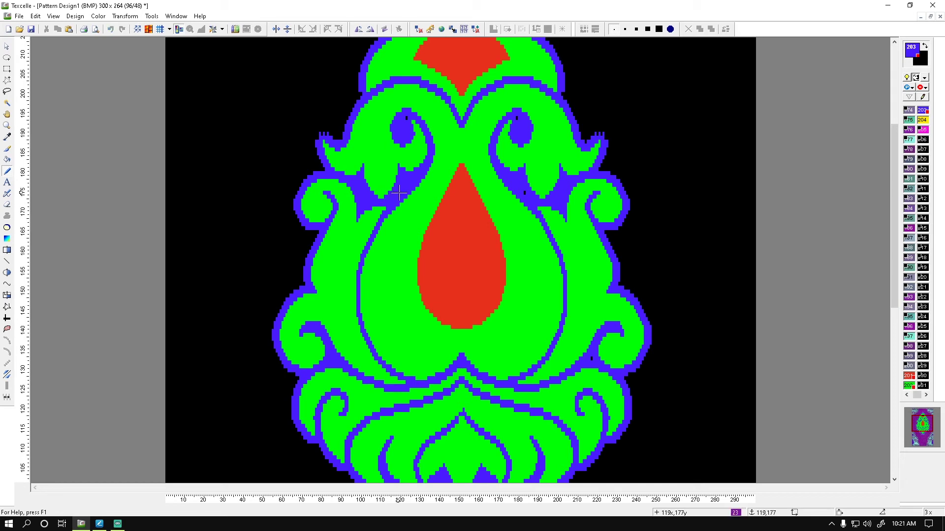
{"action": "scroll", "coordinate": [531, 332], "scroll_direction": "up", "scroll_amount": 3}
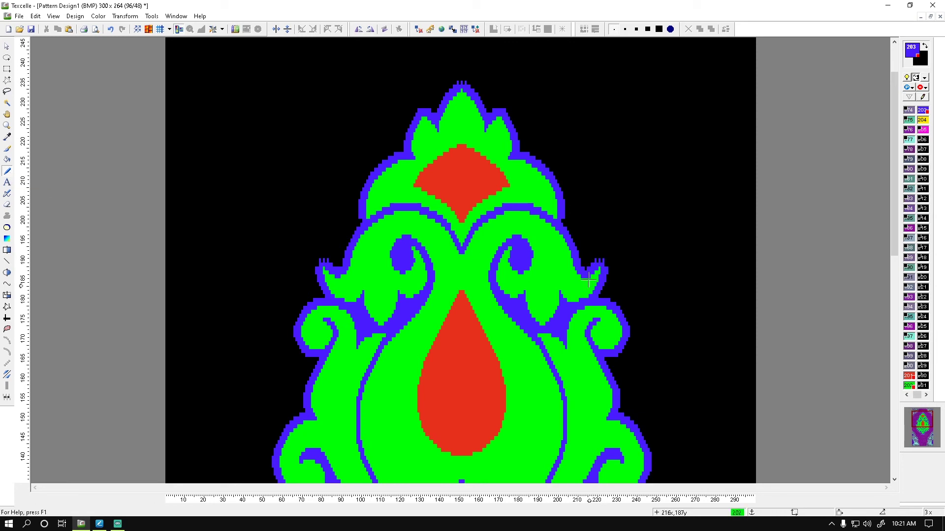
{"action": "left_click", "coordinate": [600, 264]}
{"action": "scroll", "coordinate": [603, 317], "scroll_direction": "up", "scroll_amount": 3}
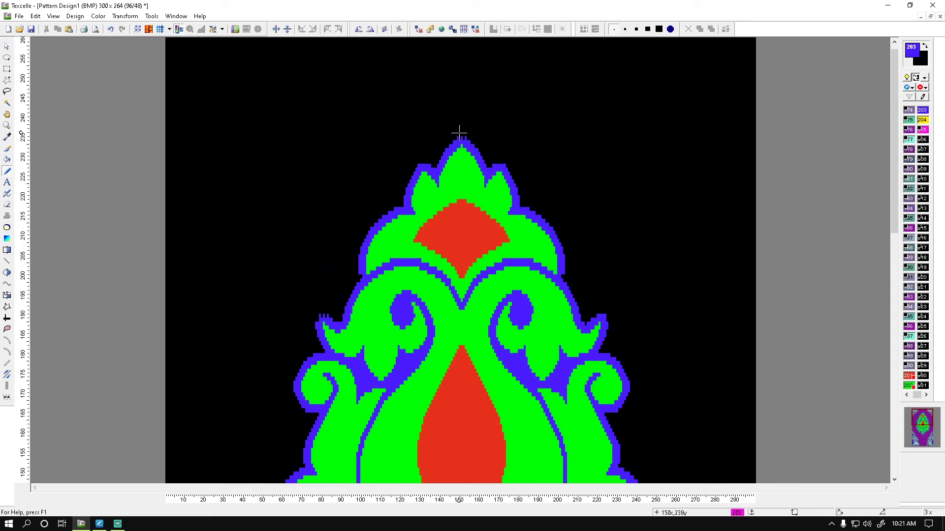
{"action": "scroll", "coordinate": [403, 177], "scroll_direction": "down", "scroll_amount": 3}
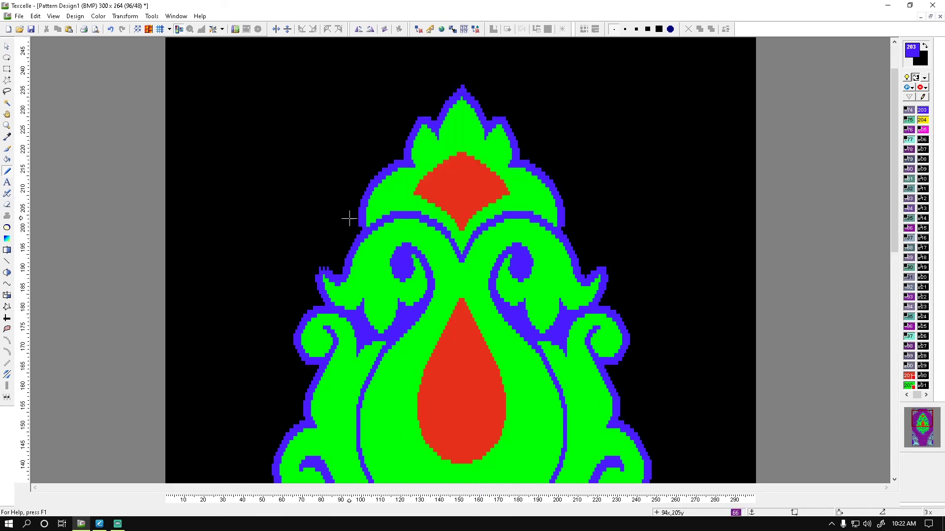
{"action": "scroll", "coordinate": [778, 330], "scroll_direction": "down", "scroll_amount": 10}
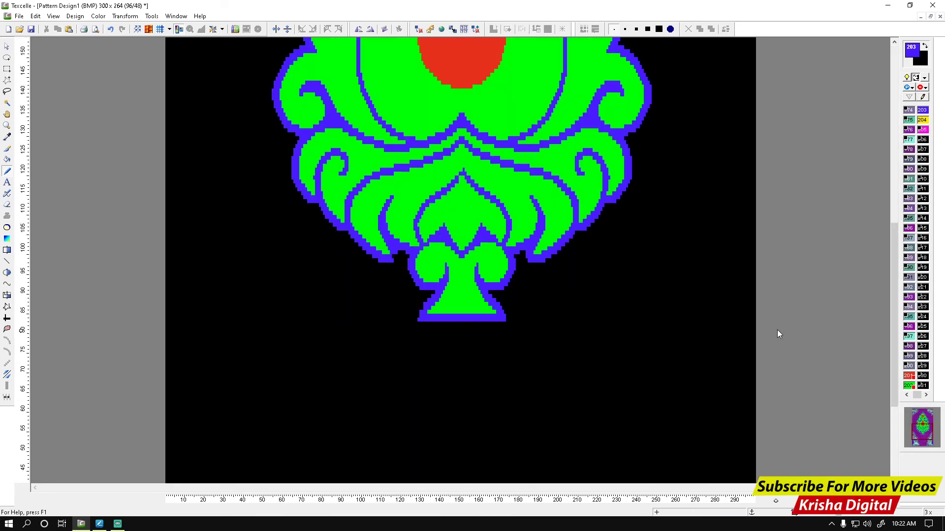
{"action": "left_click_drag", "start_coordinate": [893, 304], "coordinate": [895, 158]}
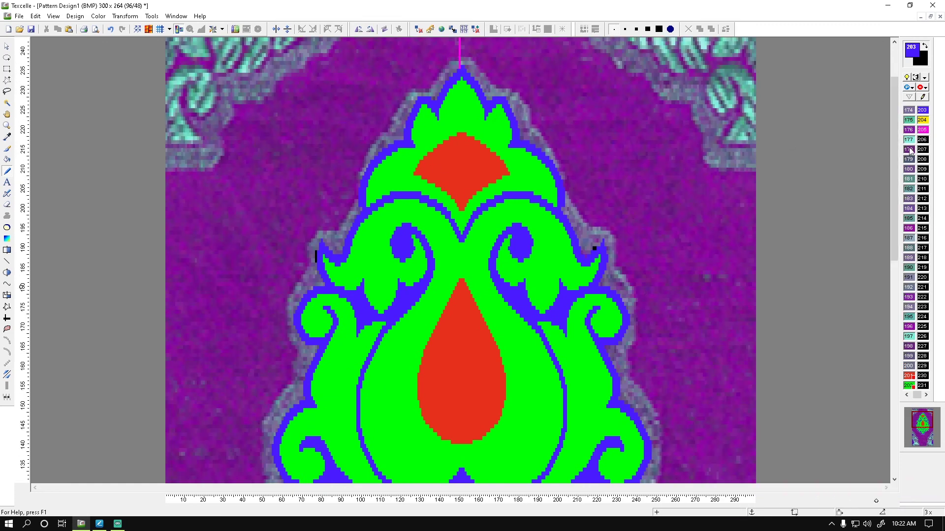
- Add a yellow 204 contour around the motif, widened one pixel in each direction
{"action": "mouse_move", "coordinate": [894, 122]}
{"action": "left_mouse_down"}
{"action": "mouse_move", "coordinate": [894, 166]}
{"action": "mouse_move", "coordinate": [893, 129]}
{"action": "left_mouse_up"}
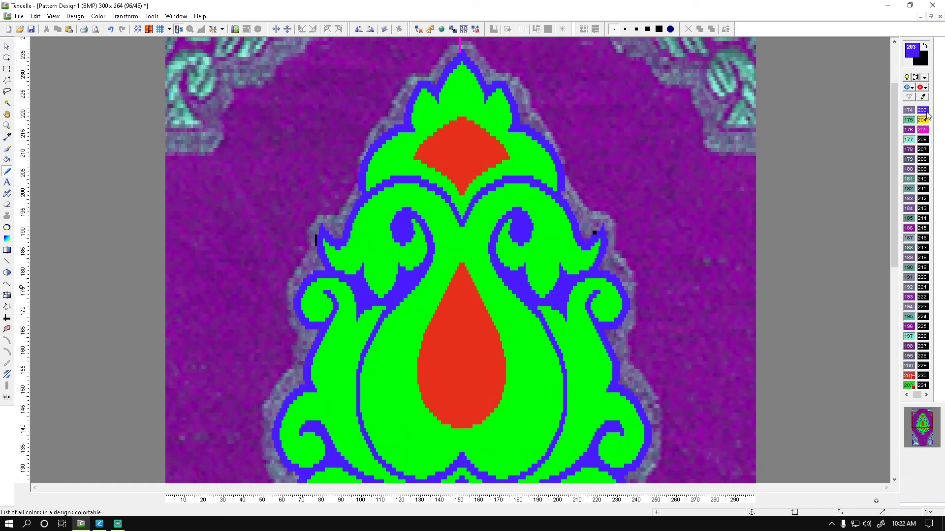
{"action": "scroll", "coordinate": [587, 321], "scroll_direction": "down", "scroll_amount": 1}
{"action": "scroll", "coordinate": [587, 322], "scroll_direction": "down", "scroll_amount": 1}
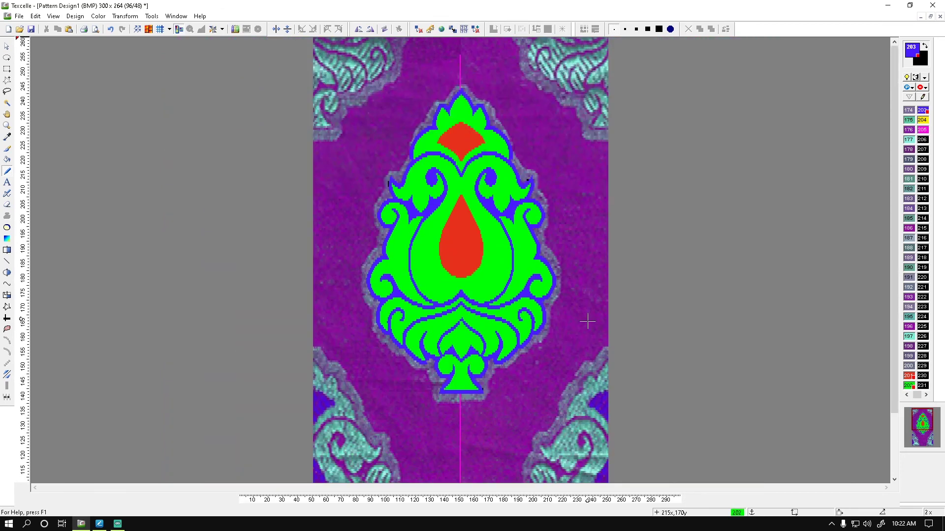
{"action": "scroll", "coordinate": [587, 321], "scroll_direction": "down", "scroll_amount": 1}
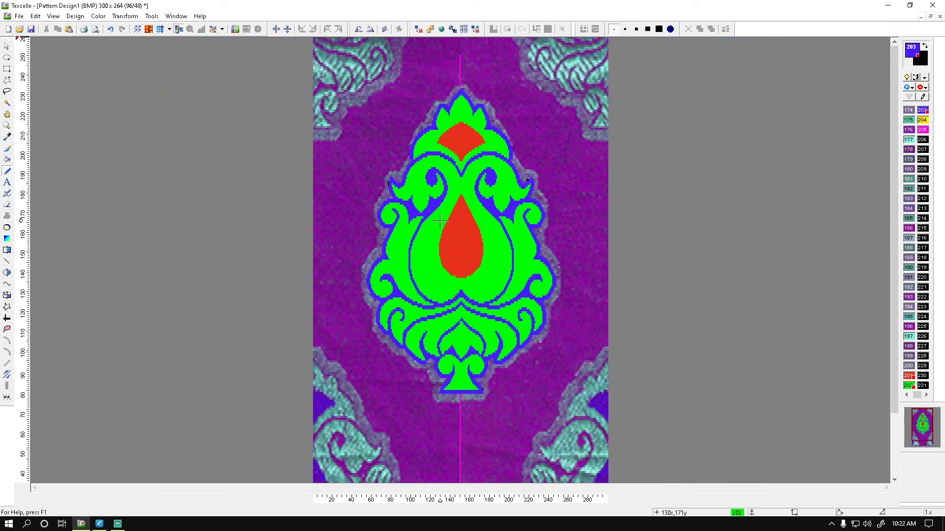
{"action": "left_click", "coordinate": [923, 121]}
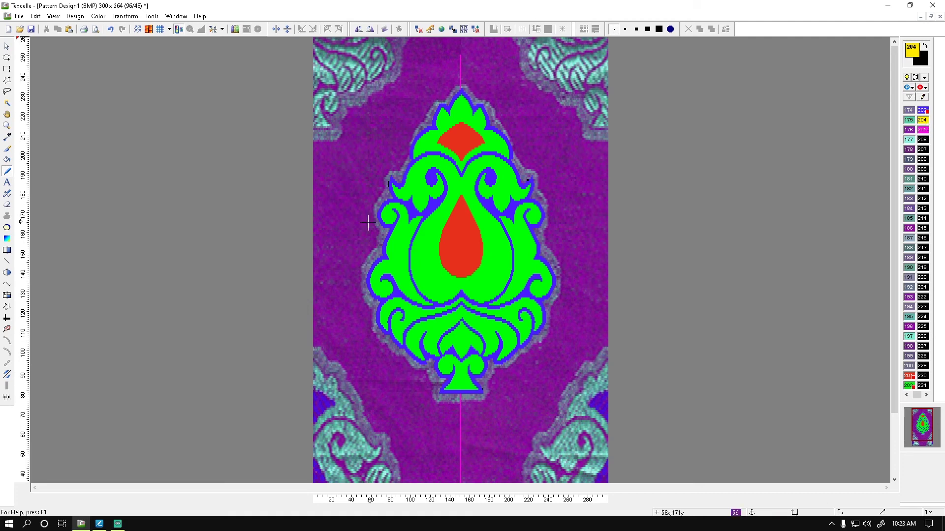
{"action": "key", "text": "e"}
{"action": "double_click", "coordinate": [7, 229]}
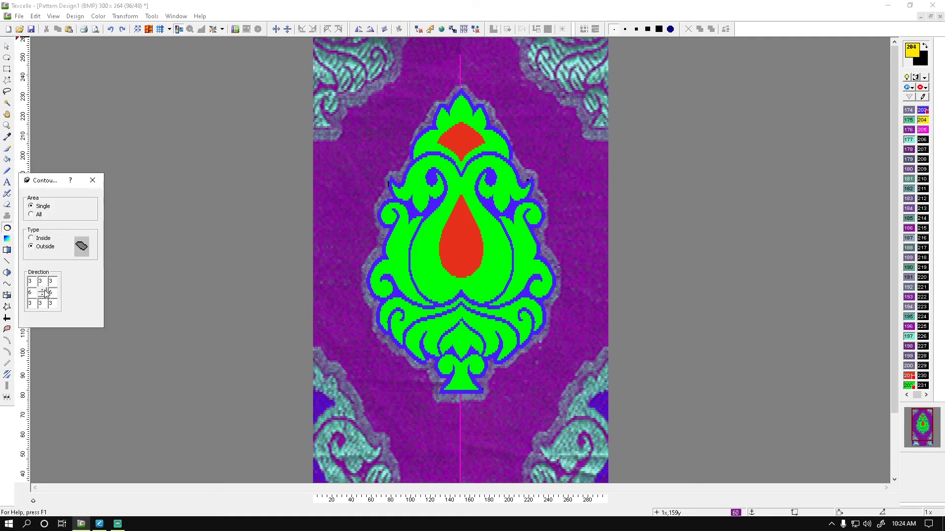
{"action": "left_click", "coordinate": [42, 290]}
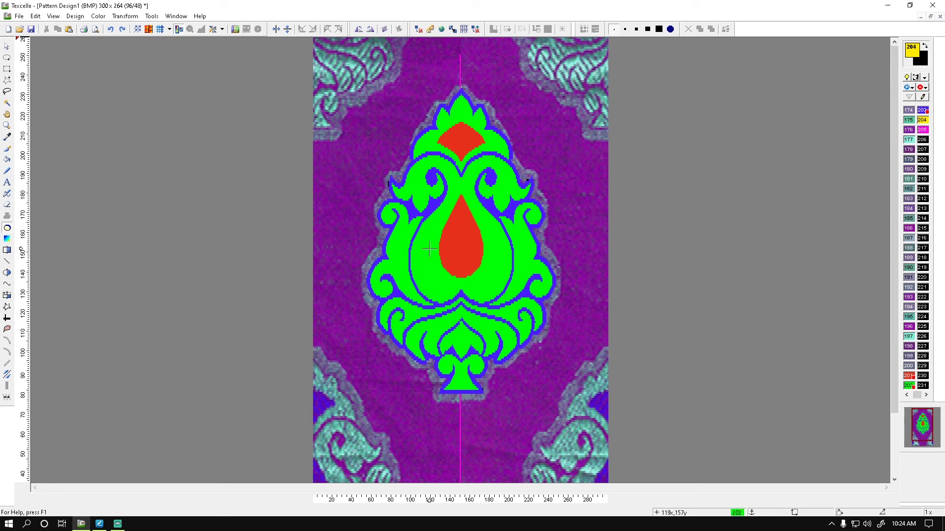
{"action": "left_click", "coordinate": [384, 245]}
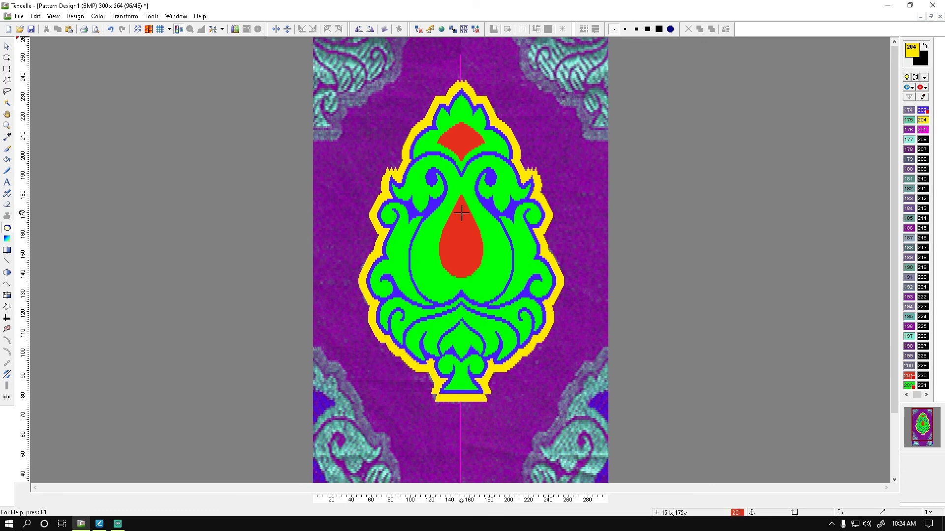
- Touch up the yellow border with the pencil at the base and merge the small teeth
{"action": "scroll", "coordinate": [462, 213], "scroll_direction": "up", "scroll_amount": 1}
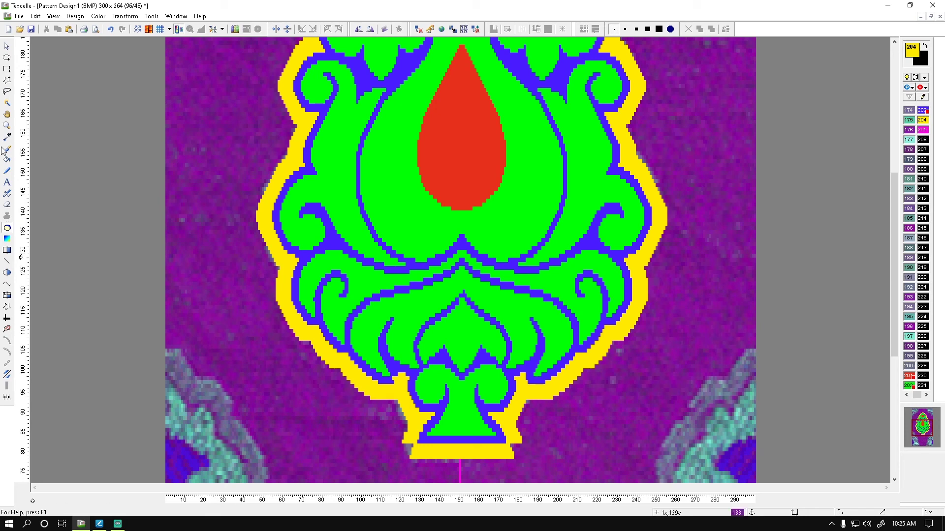
{"action": "left_click", "coordinate": [6, 171]}
{"action": "left_click_drag", "start_coordinate": [511, 458], "coordinate": [528, 460]}
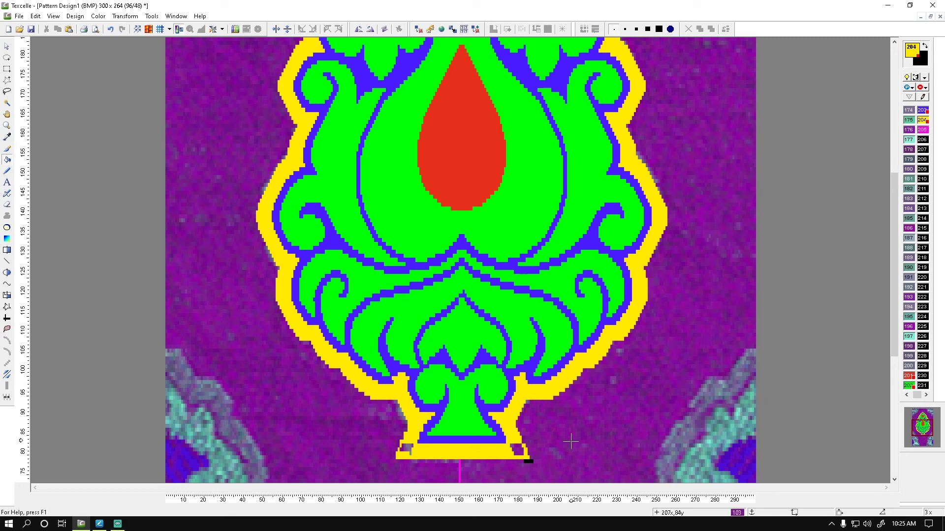
{"action": "left_click_drag", "start_coordinate": [896, 283], "coordinate": [896, 167]}
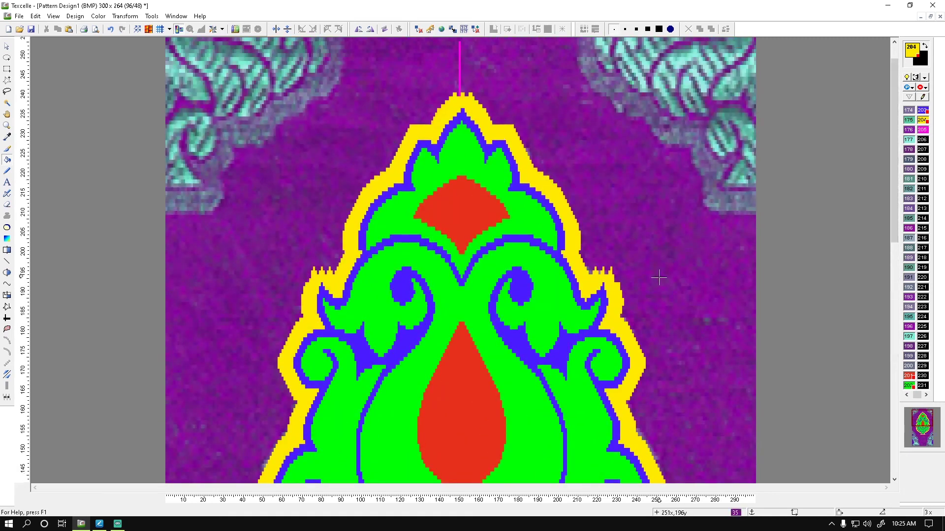
{"action": "key", "text": "p"}
{"action": "left_click_drag", "start_coordinate": [596, 276], "coordinate": [607, 279]}
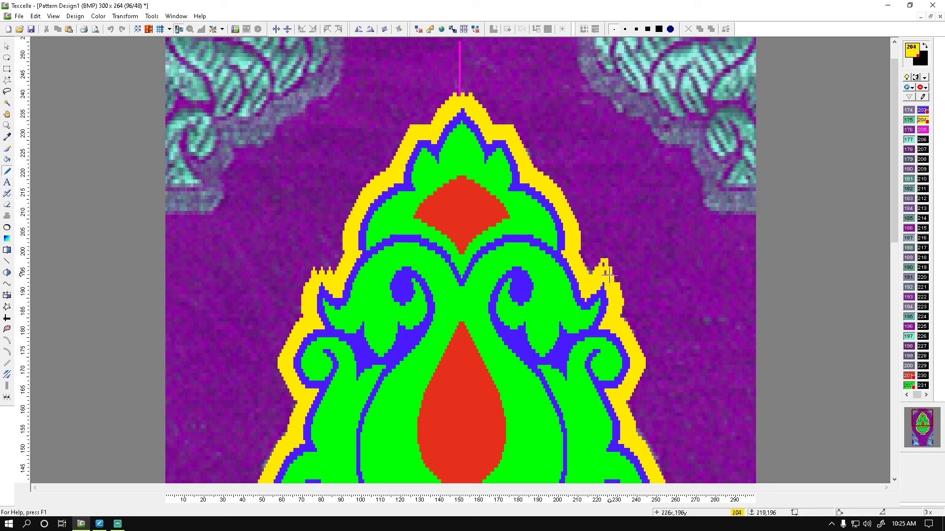
{"action": "scroll", "coordinate": [607, 278], "scroll_direction": "down", "scroll_amount": 2}
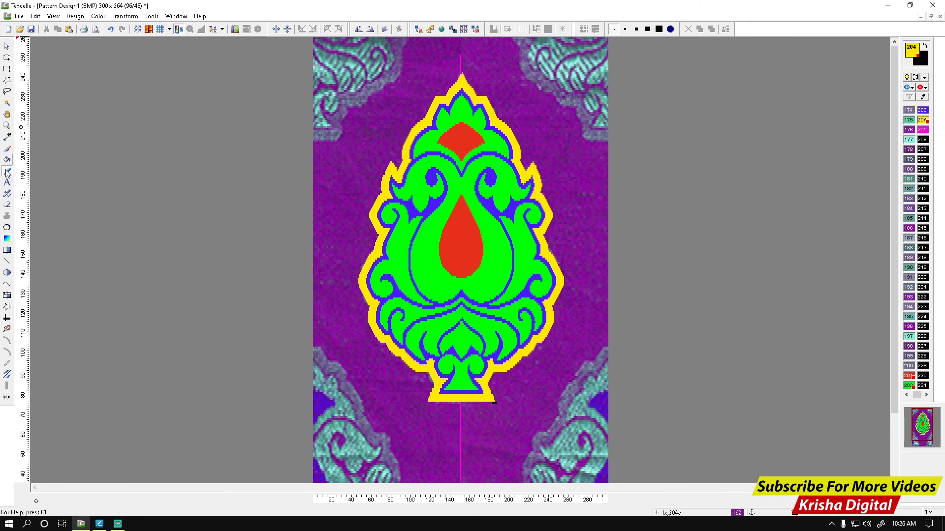
- Fill the motif's blue outlines with black 0, then select the entire design
{"action": "double_click", "coordinate": [7, 159]}
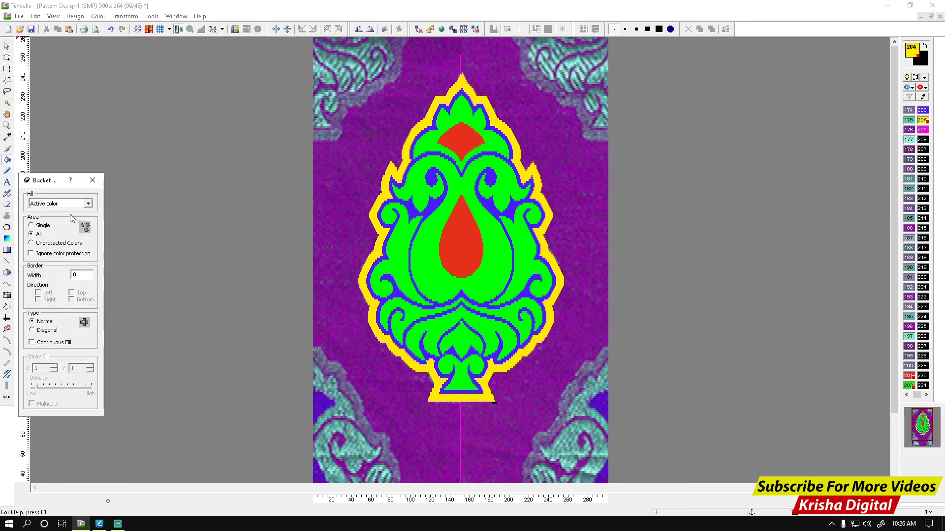
{"action": "scroll", "coordinate": [910, 111], "scroll_direction": "up", "scroll_amount": 10}
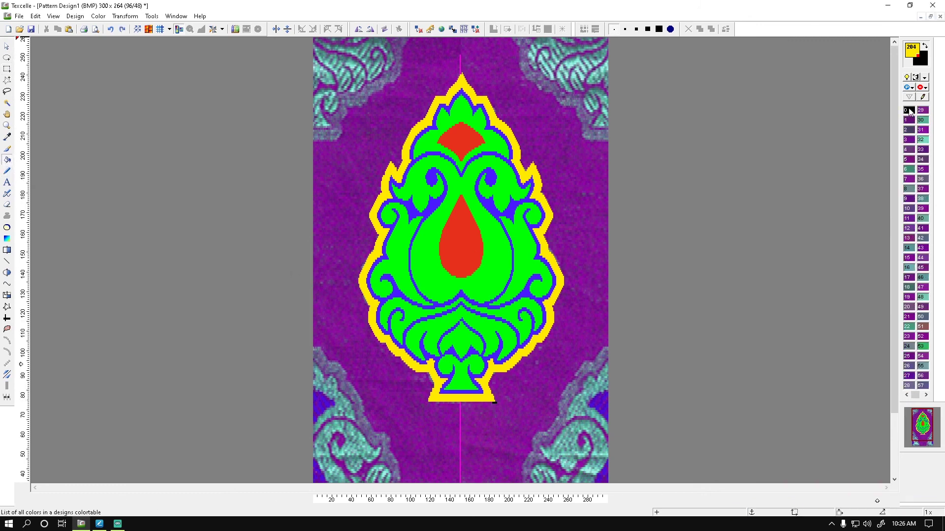
{"action": "left_click", "coordinate": [910, 111]}
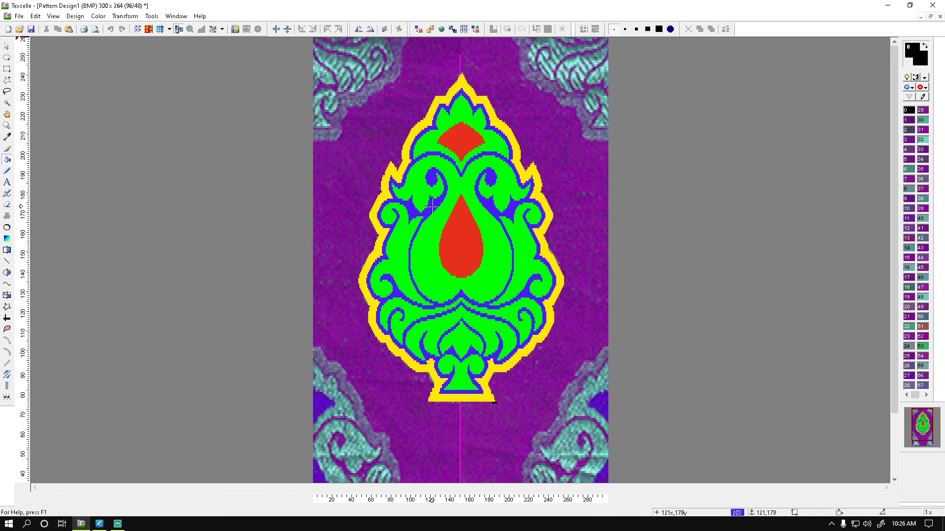
{"action": "scroll", "coordinate": [688, 350], "scroll_direction": "down", "scroll_amount": 2}
{"action": "scroll", "coordinate": [687, 346], "scroll_direction": "up", "scroll_amount": 2}
{"action": "scroll", "coordinate": [687, 347], "scroll_direction": "down", "scroll_amount": 2}
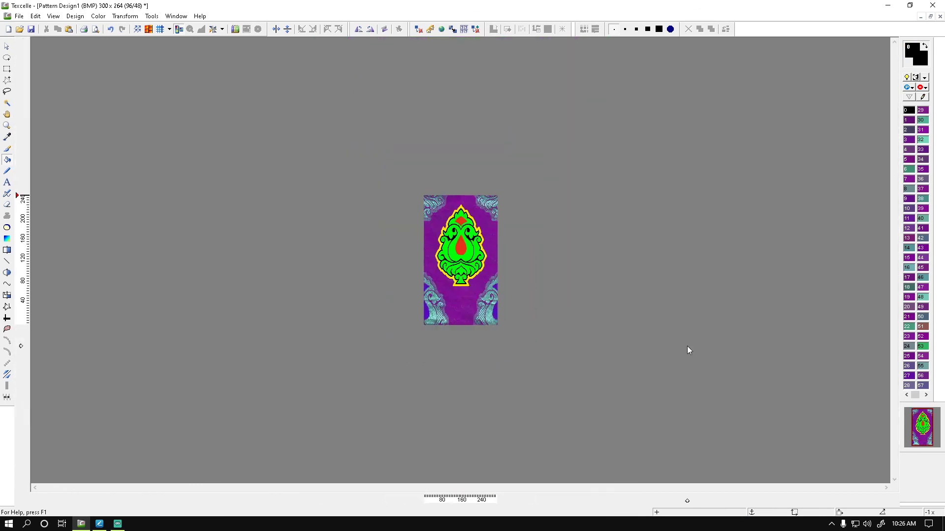
{"action": "scroll", "coordinate": [686, 346], "scroll_direction": "up", "scroll_amount": 1}
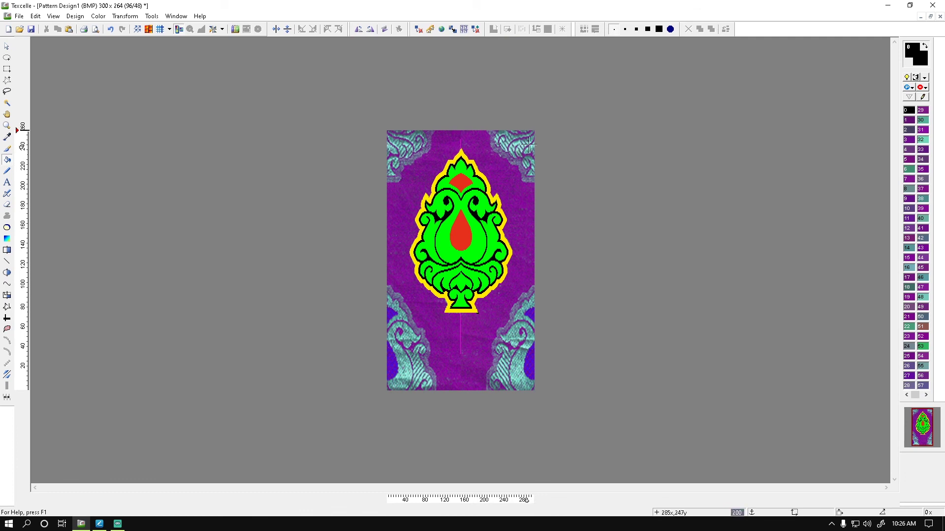
{"action": "left_click", "coordinate": [926, 396]}
{"action": "left_click", "coordinate": [926, 396]}
{"action": "left_click", "coordinate": [926, 396]}
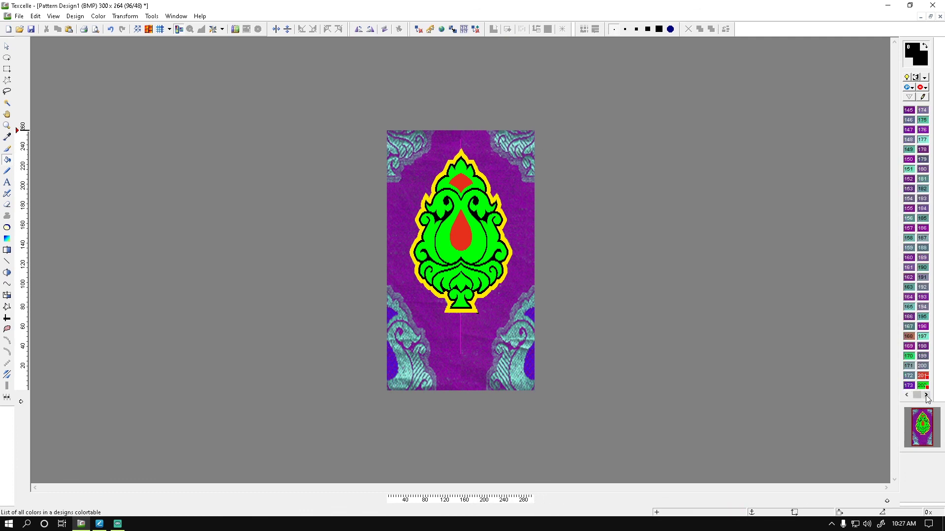
{"action": "left_click", "coordinate": [926, 396]}
{"action": "key", "text": "ctrl+a"}
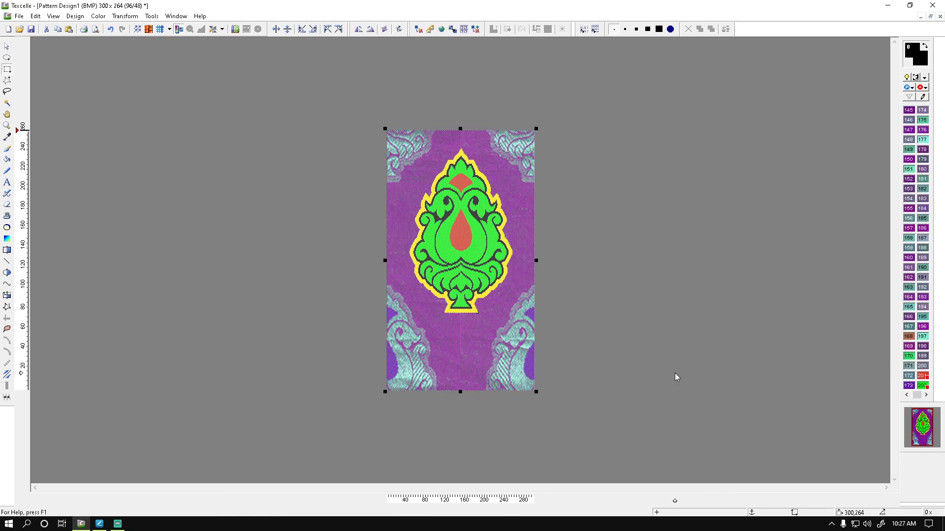
- Fold the design horizontally and vertically, centring the motif with quarter motifs at the corners
{"action": "left_click", "coordinate": [74, 16]}
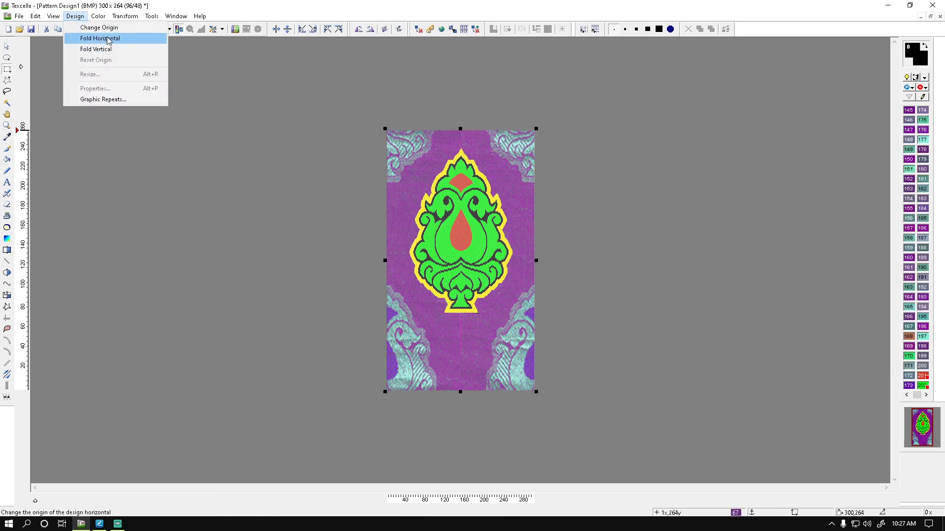
{"action": "left_click", "coordinate": [106, 38]}
{"action": "left_click", "coordinate": [75, 15]}
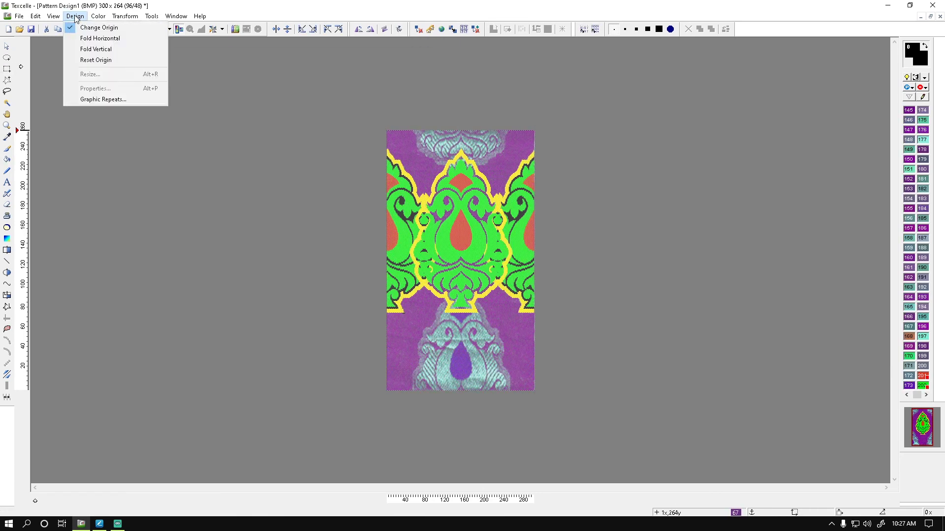
{"action": "left_click", "coordinate": [96, 49]}
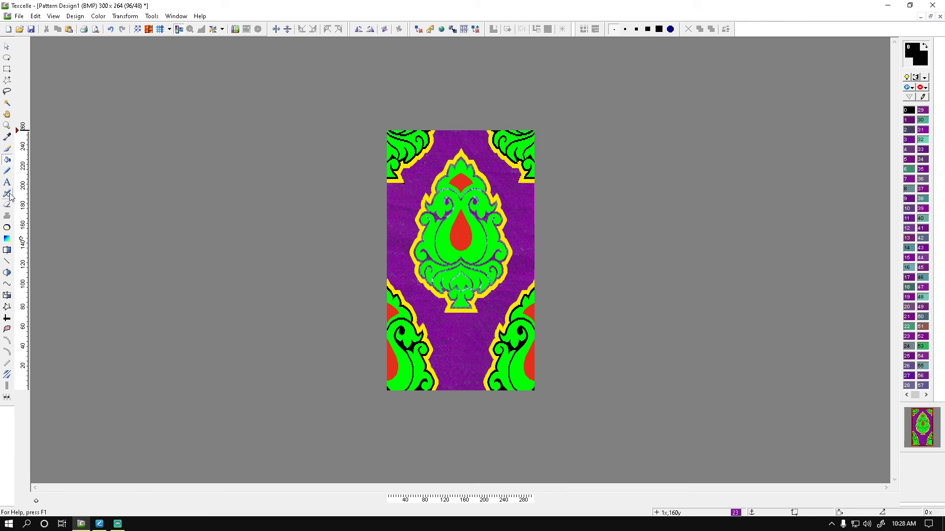
- Bucket-fill the purple brocade background around the motifs solid black
{"action": "double_click", "coordinate": [7, 160]}
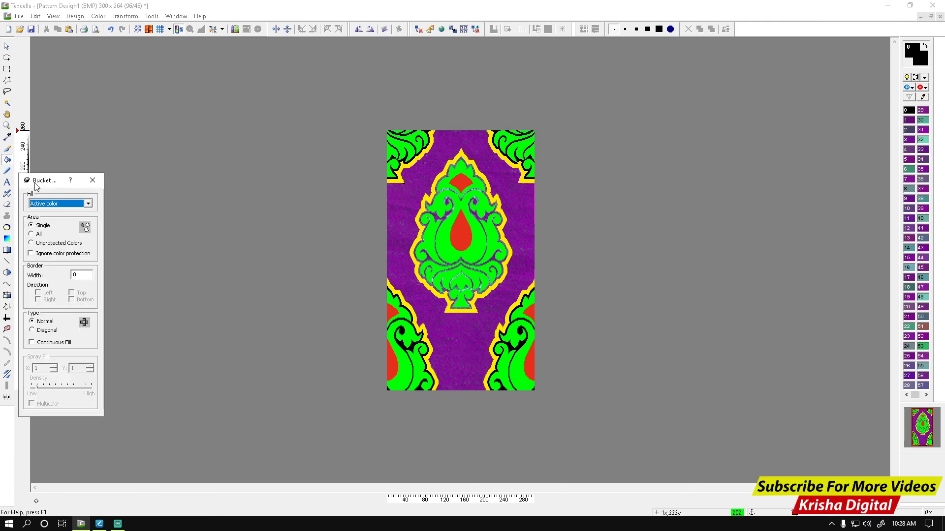
{"action": "left_click", "coordinate": [464, 342]}
{"action": "scroll", "coordinate": [464, 342], "scroll_direction": "up", "scroll_amount": 2}
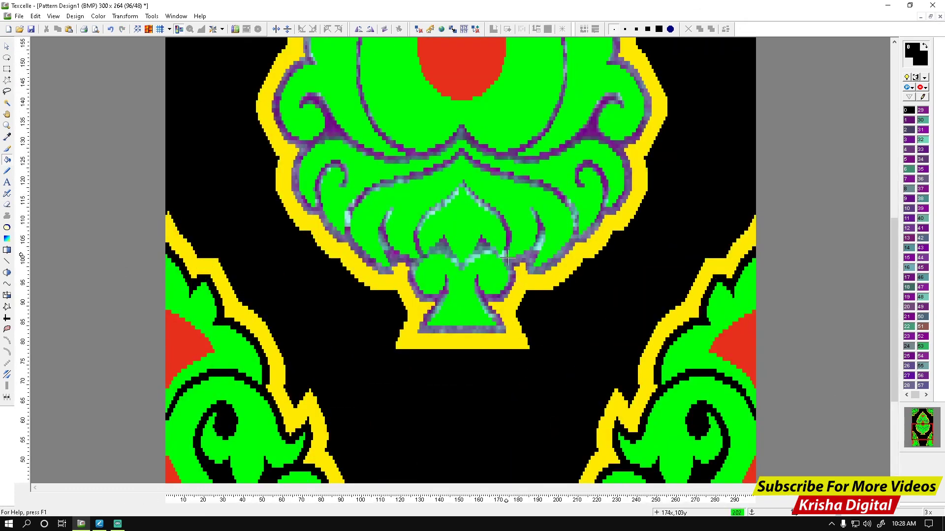
{"action": "scroll", "coordinate": [538, 284], "scroll_direction": "down", "scroll_amount": 2}
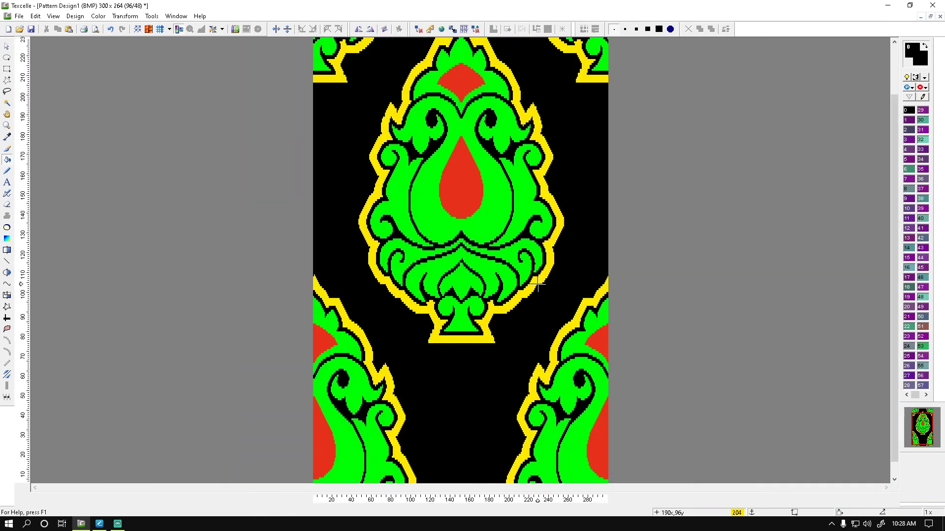